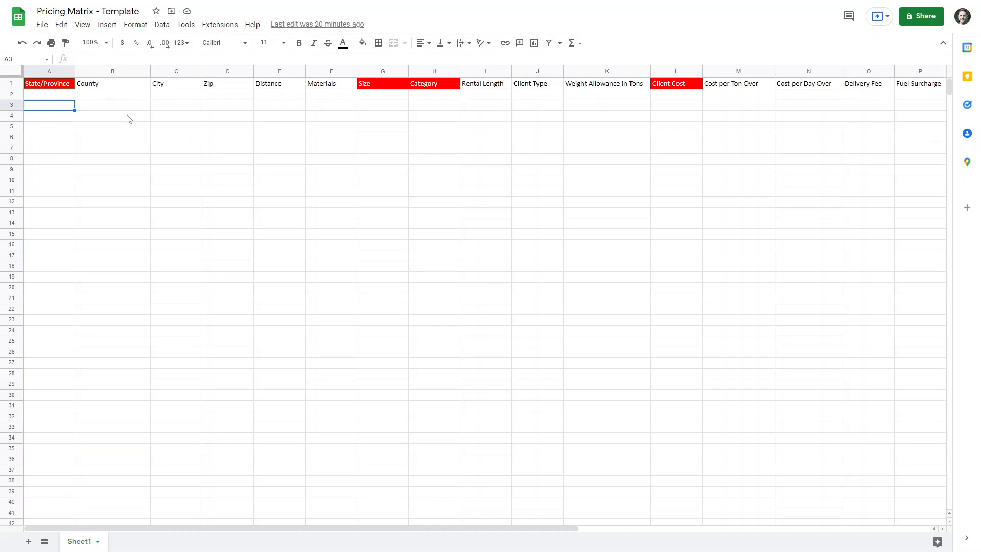
# Step: Enter Ohio as the State/Province in row 2 of the pricing matrix
pyautogui.click(128, 87)
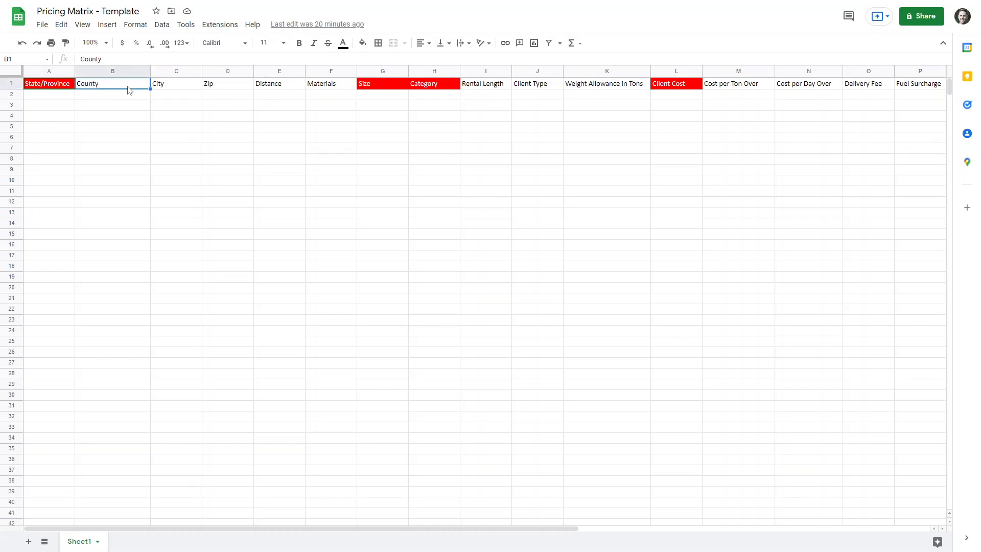
pyautogui.click(137, 117)
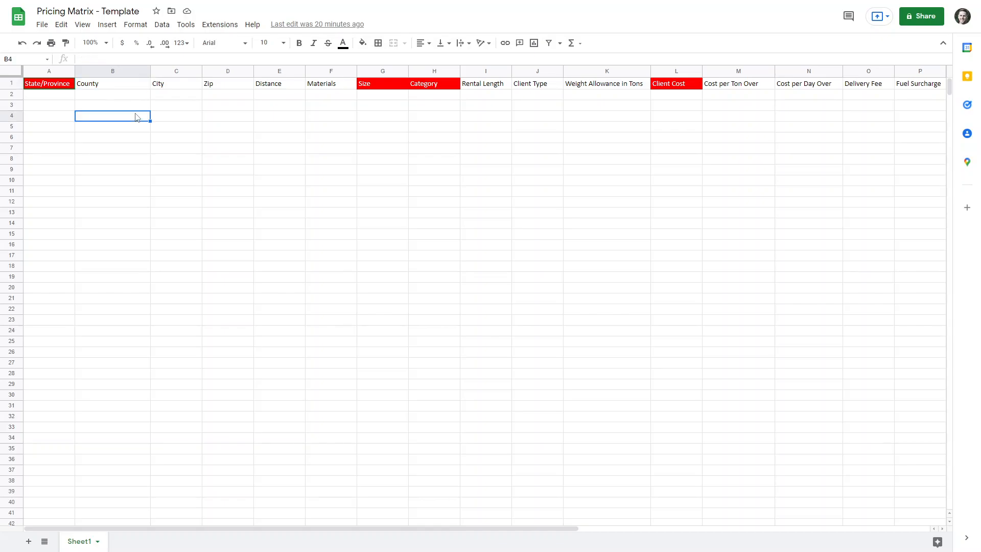
pyautogui.doubleClick(55, 96)
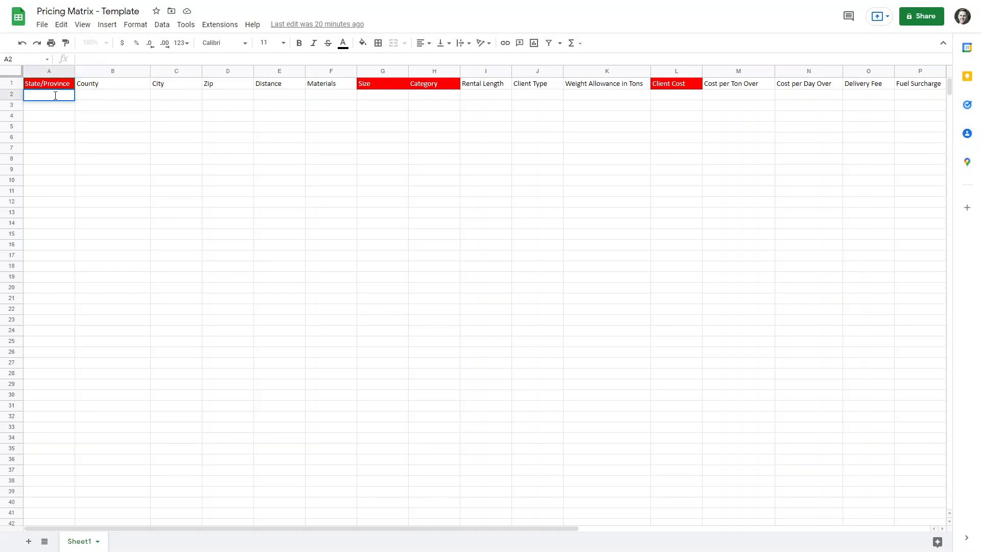
pyautogui.write('Ohio')
pyautogui.press('Return')
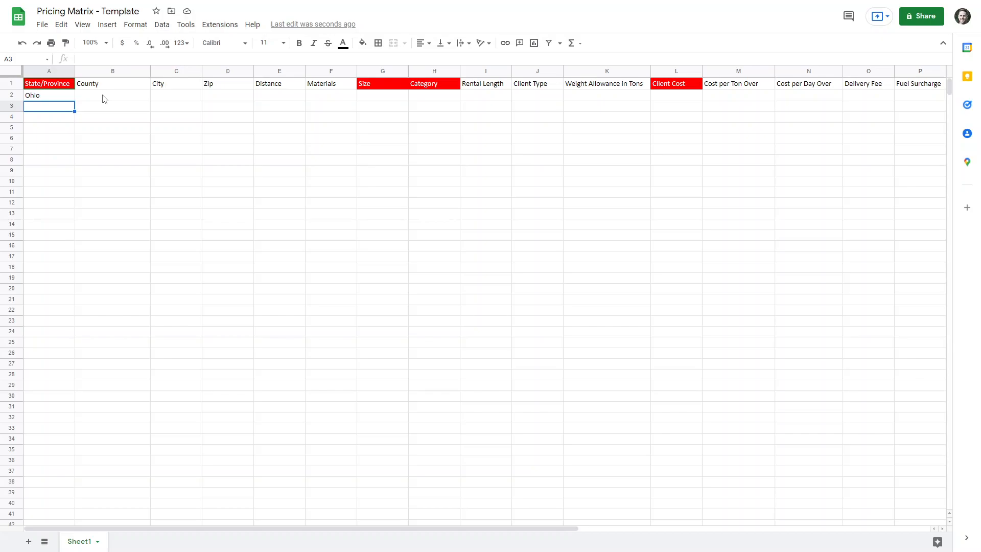
# Step: Enter the comma-separated cities Greene,Xenia in the City cell of row 2
pyautogui.click(104, 98)
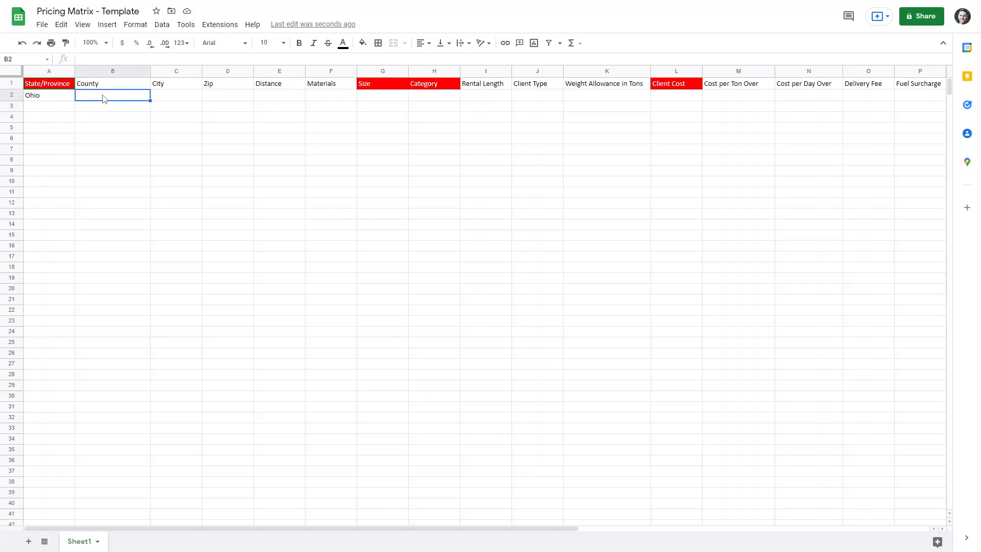
pyautogui.click(171, 101)
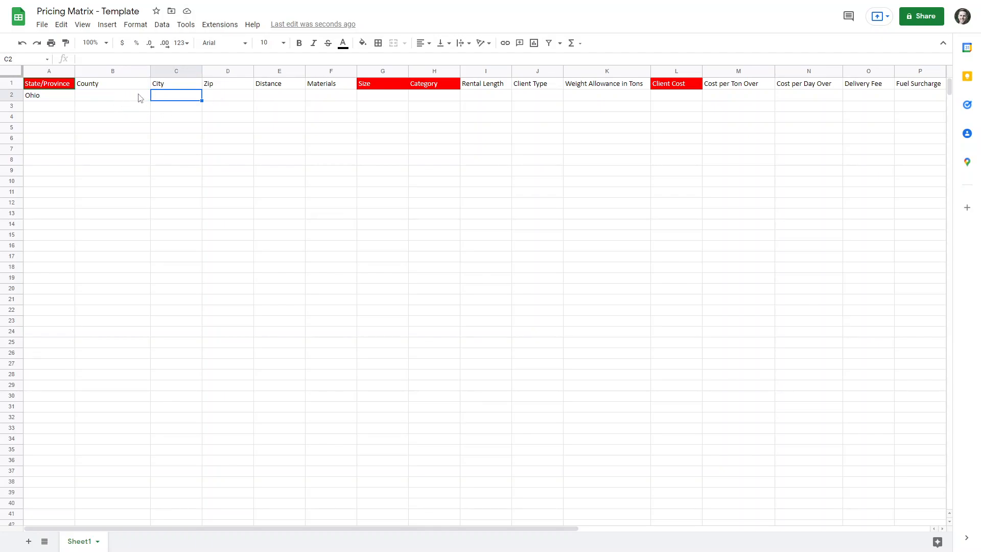
pyautogui.doubleClick(162, 95)
pyautogui.write('Greene')
pyautogui.press('Return')
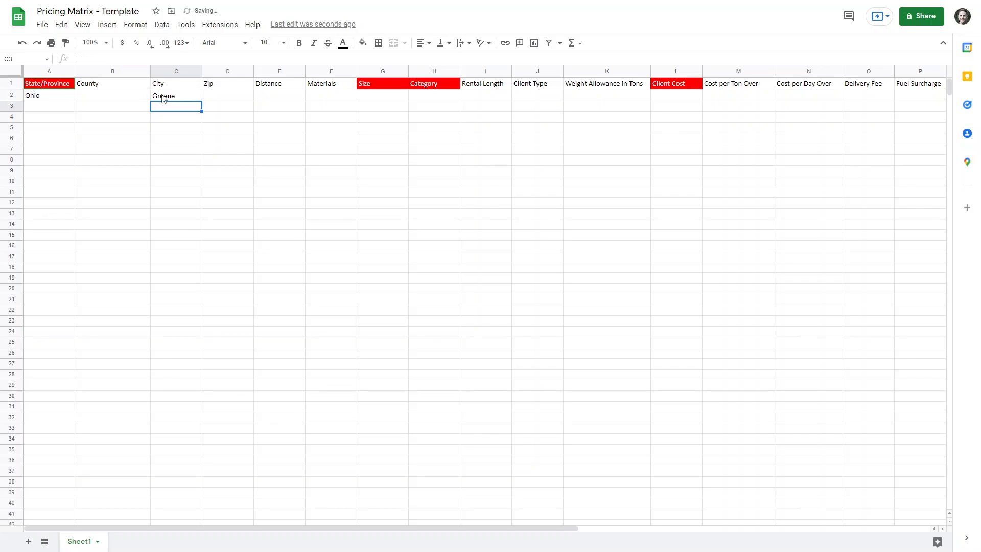
pyautogui.click(182, 97)
pyautogui.doubleClick(182, 96)
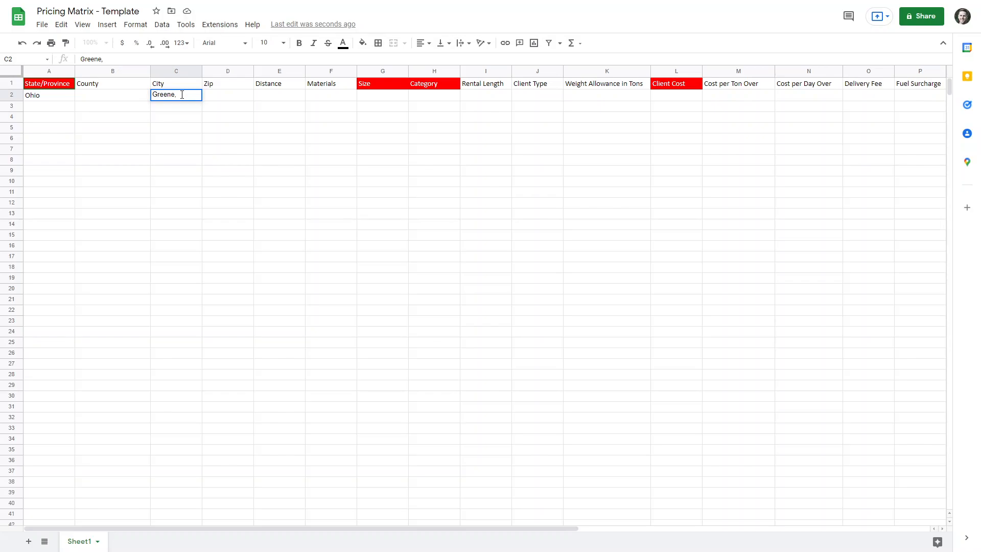
pyautogui.write(',Xenia')
pyautogui.press('Return')
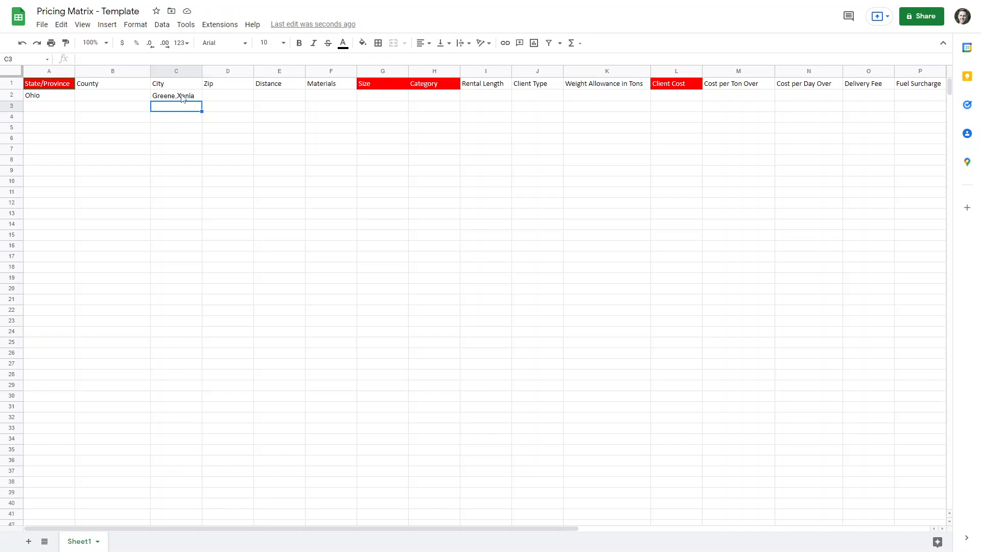
# Step: Clear the City entry in row 2
pyautogui.moveTo(137, 87); pyautogui.dragTo(265, 88)
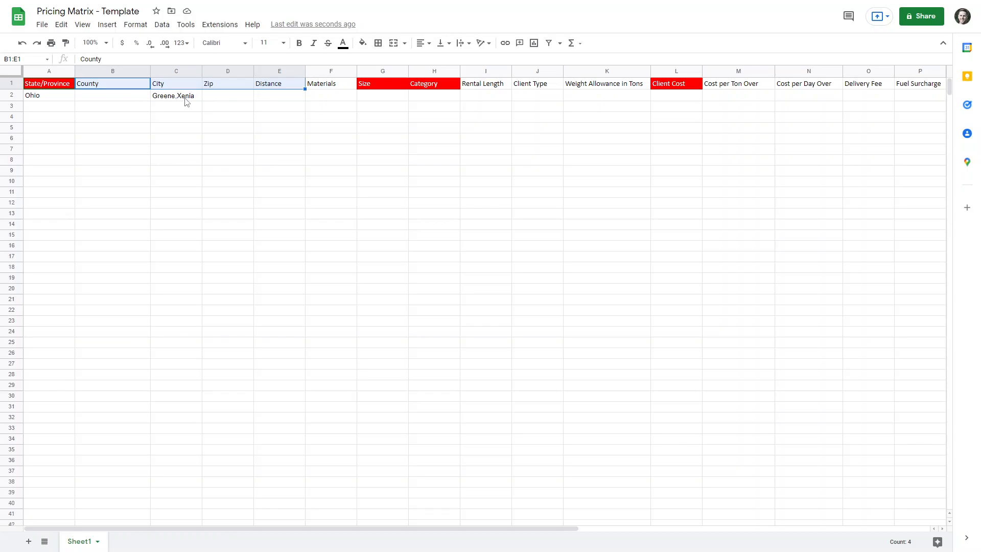
pyautogui.click(232, 101)
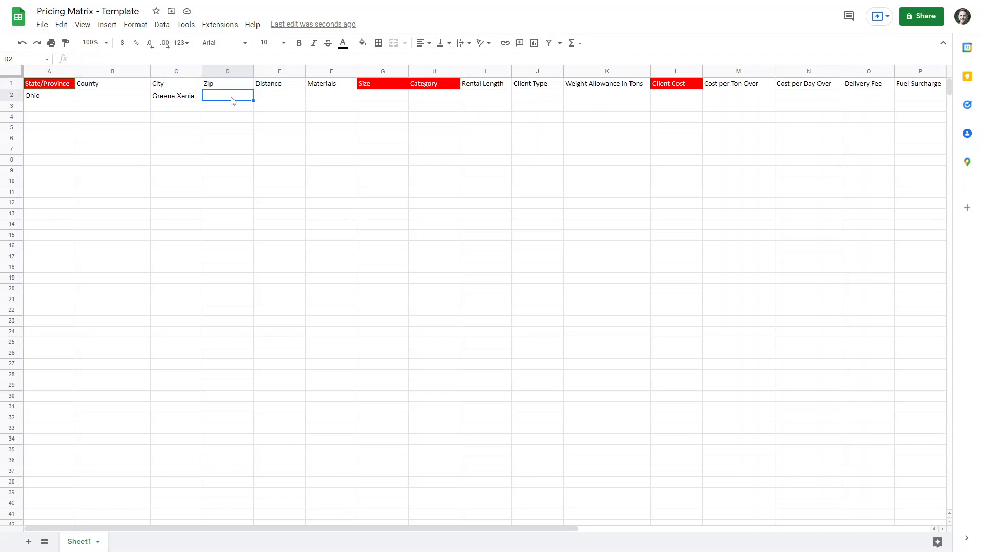
pyautogui.tripleClick(185, 94)
pyautogui.press('BackSpace')
# Step: Enter the distance ranges 0-20 and 21-30 in rows 2 and 3 of the Distance column
pyautogui.click(274, 97)
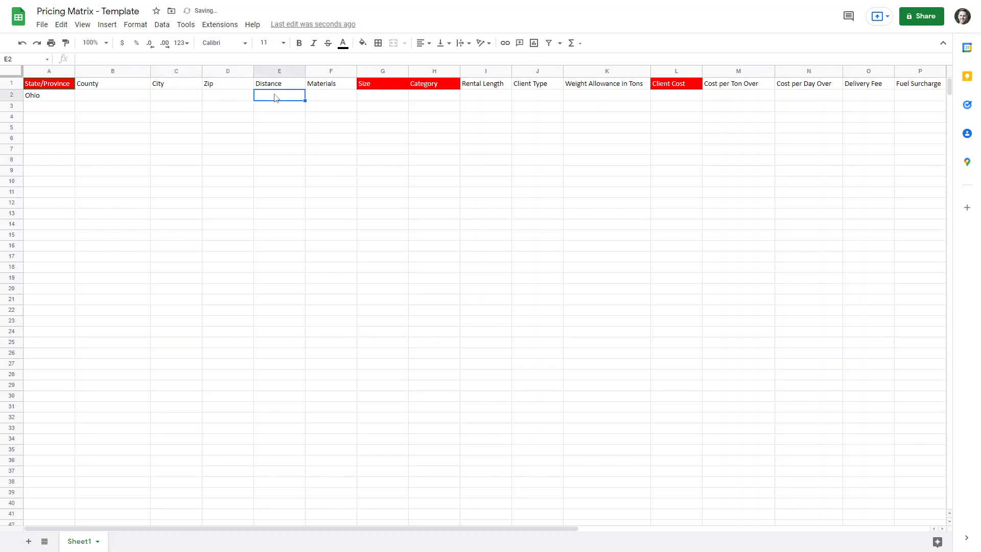
pyautogui.doubleClick(275, 95)
pyautogui.write('0-20')
pyautogui.press('Return')
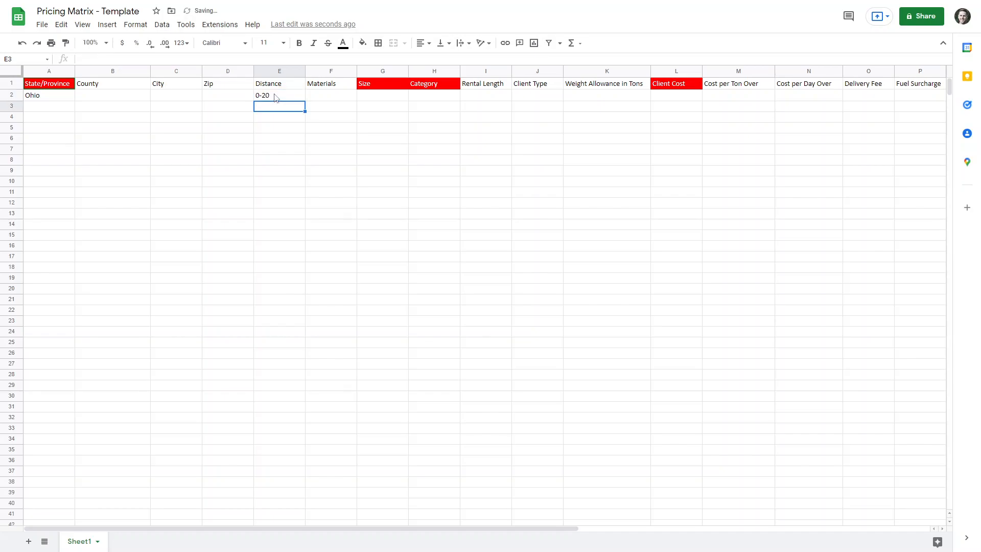
pyautogui.doubleClick(270, 106)
pyautogui.write('21-30')
pyautogui.press('Return')
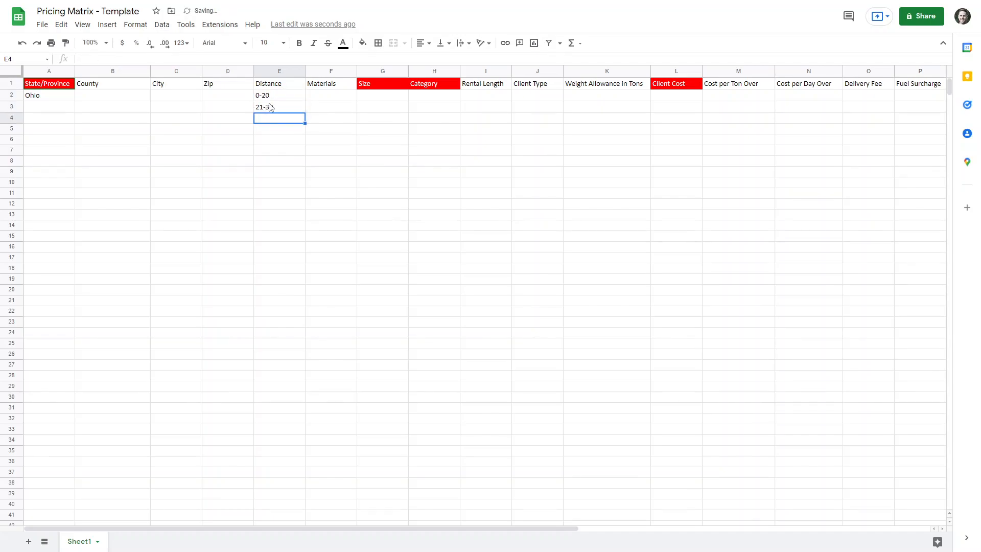
# Step: Enter the single distances 31 and 32 in rows 4 and 5 of the Distance column
pyautogui.doubleClick(269, 119)
pyautogui.write('31')
pyautogui.press('Return')
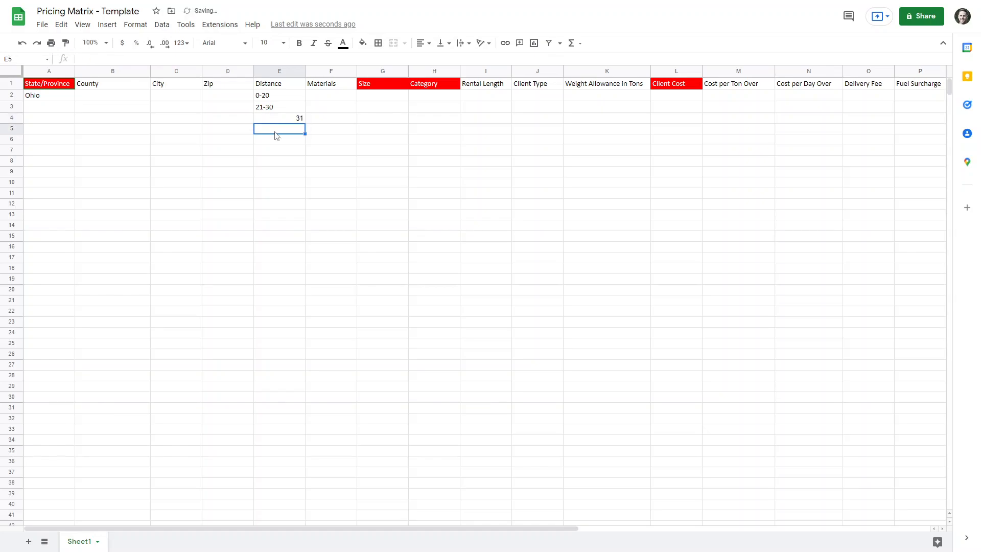
pyautogui.doubleClick(276, 129)
pyautogui.write('32')
pyautogui.press('Return')
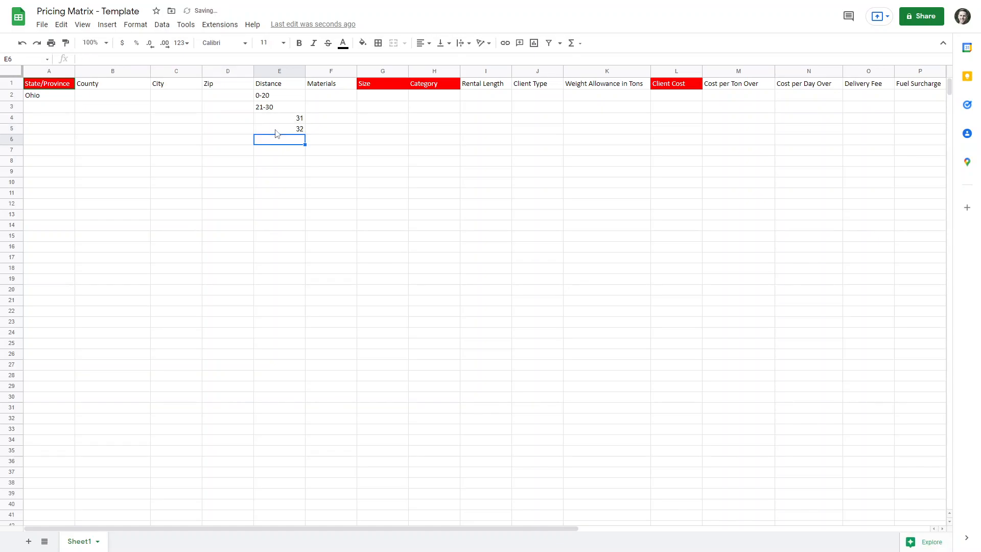
# Step: Clear all the Distance entries in rows 2 to 5
pyautogui.click(280, 97)
pyautogui.moveTo(280, 97); pyautogui.dragTo(285, 130)
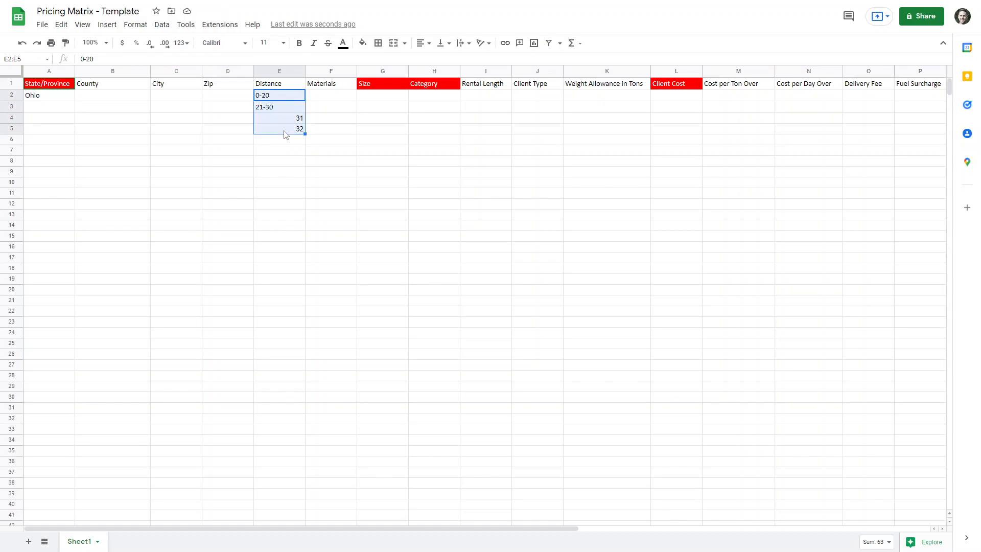
pyautogui.press('Delete')
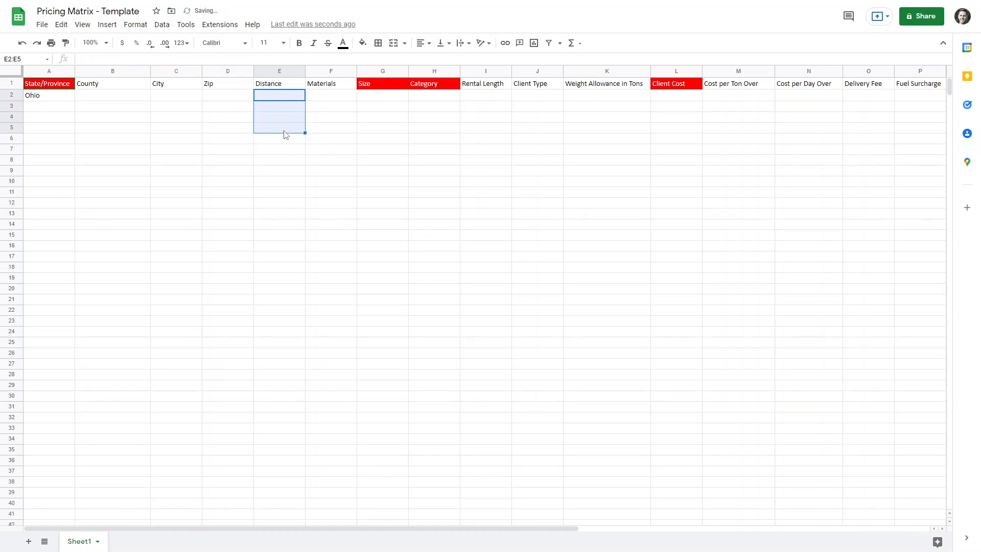
pyautogui.click(230, 126)
pyautogui.moveTo(128, 97); pyautogui.dragTo(259, 96)
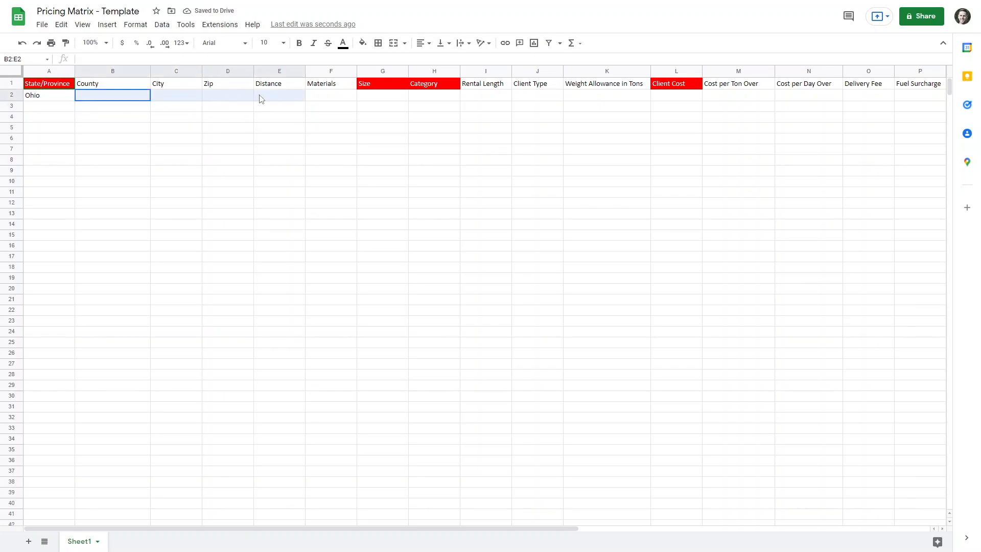
pyautogui.click(212, 112)
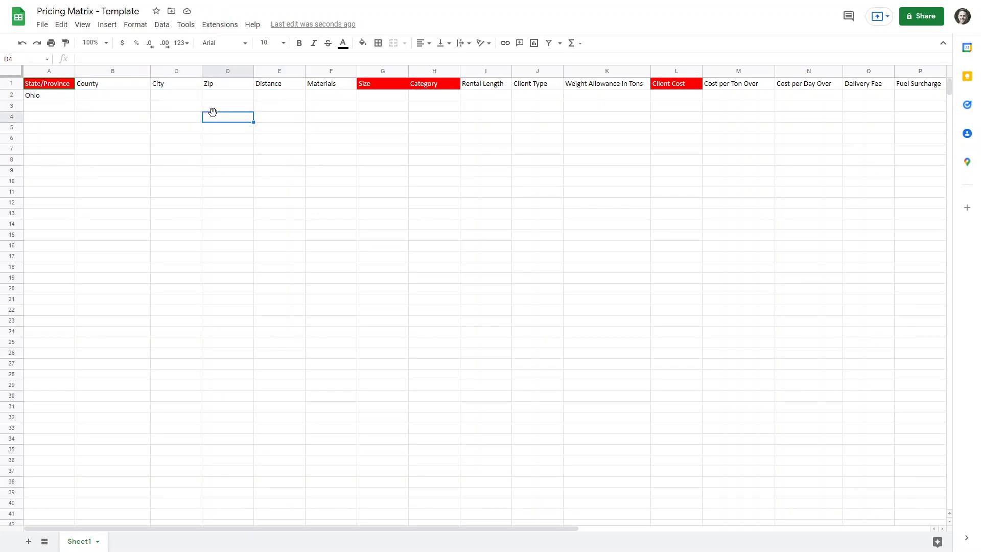
# Step: Fill in row 2 with 0-20 as the Distance and C&D,Dirt as the Materials
pyautogui.doubleClick(261, 95)
pyautogui.write('0-20')
pyautogui.click(266, 108)
pyautogui.click(328, 97)
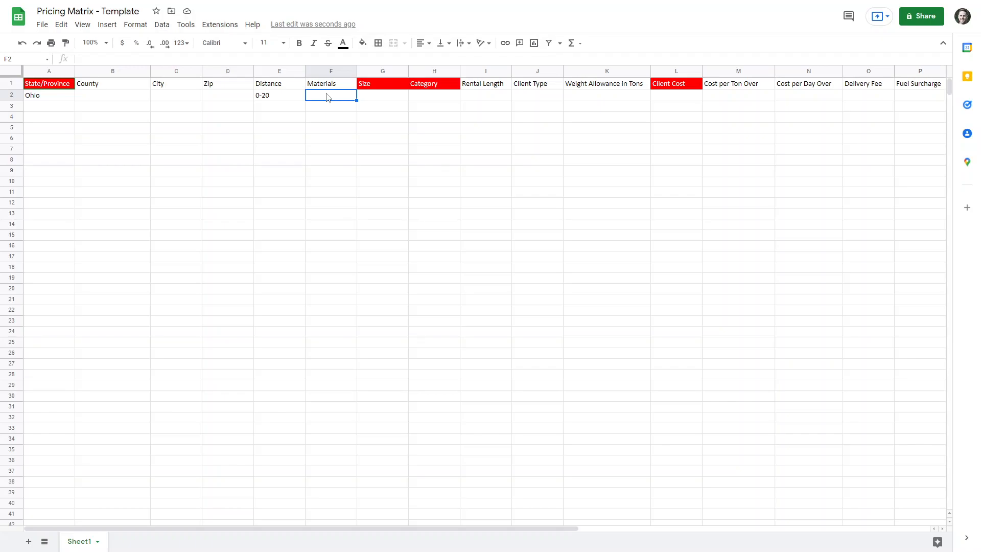
pyautogui.doubleClick(327, 94)
pyautogui.write('C&D,Dirt')
pyautogui.press('Return')
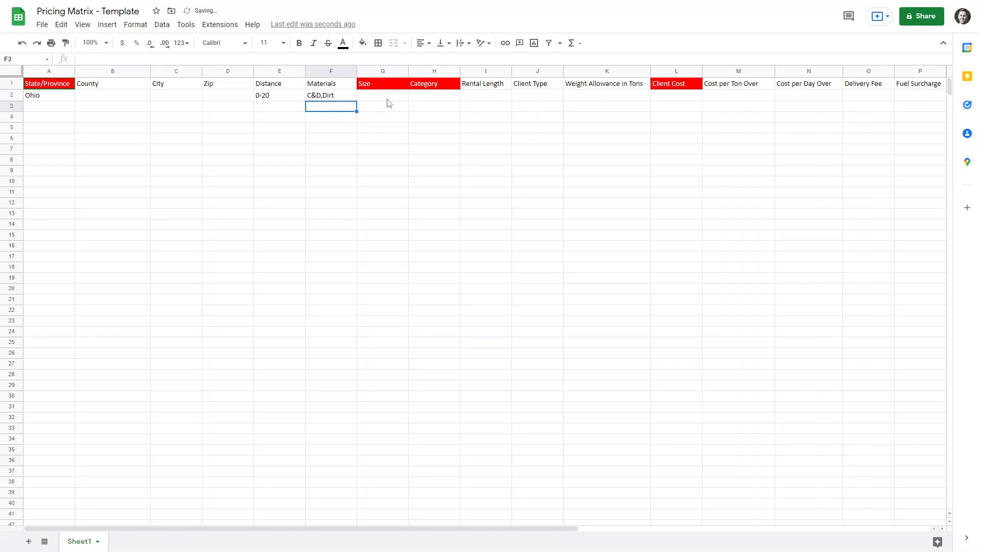
# Step: Fill in row 2 with 10 as the Size and 10 Yard as the Category
pyautogui.click(387, 101)
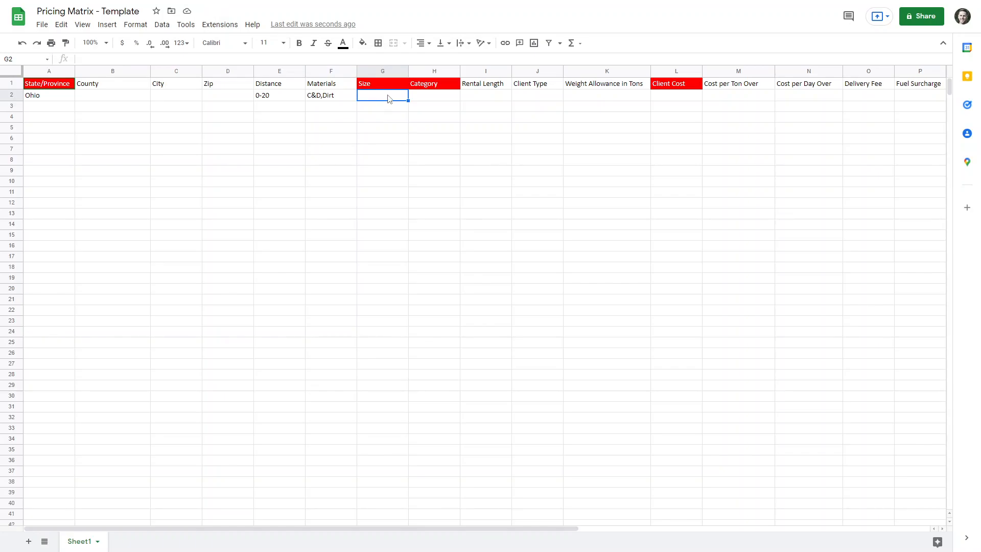
pyautogui.doubleClick(388, 95)
pyautogui.write('10')
pyautogui.press('Return')
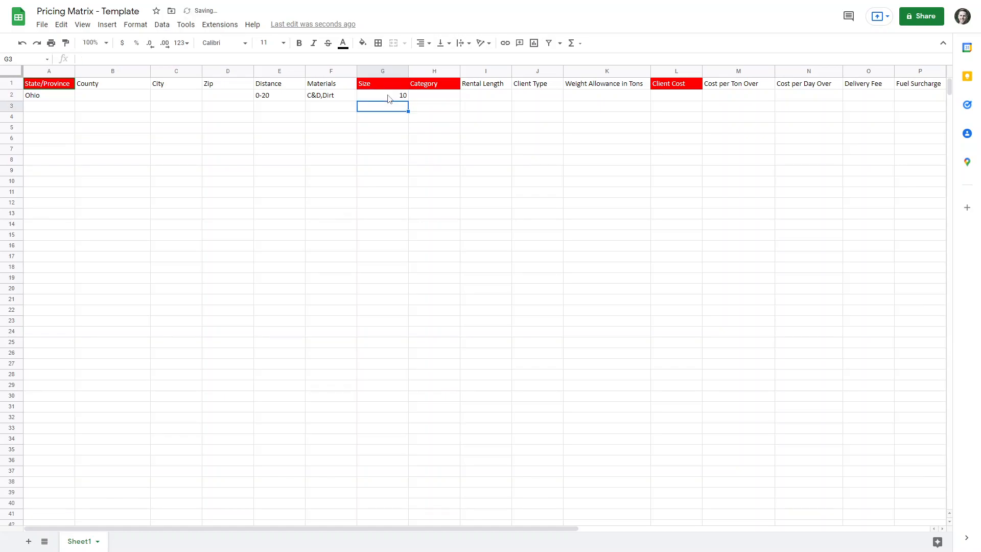
pyautogui.click(424, 96)
pyautogui.doubleClick(424, 96)
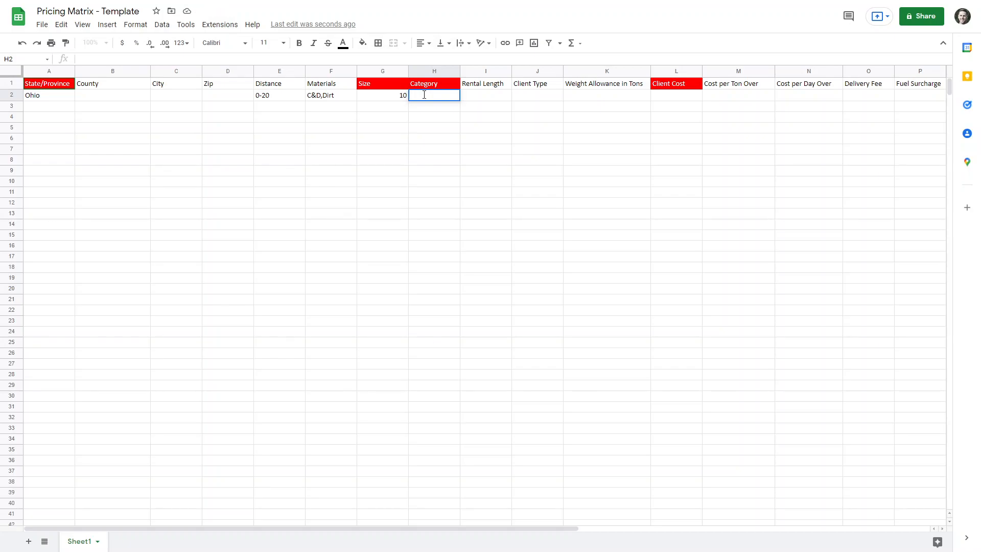
pyautogui.write('10 Yard')
pyautogui.press('Return')
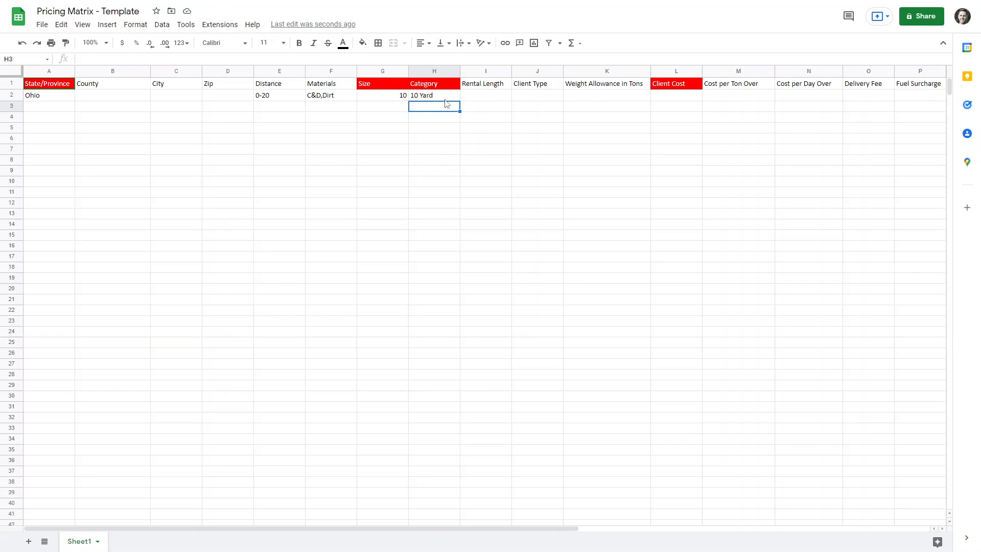
pyautogui.click(401, 99)
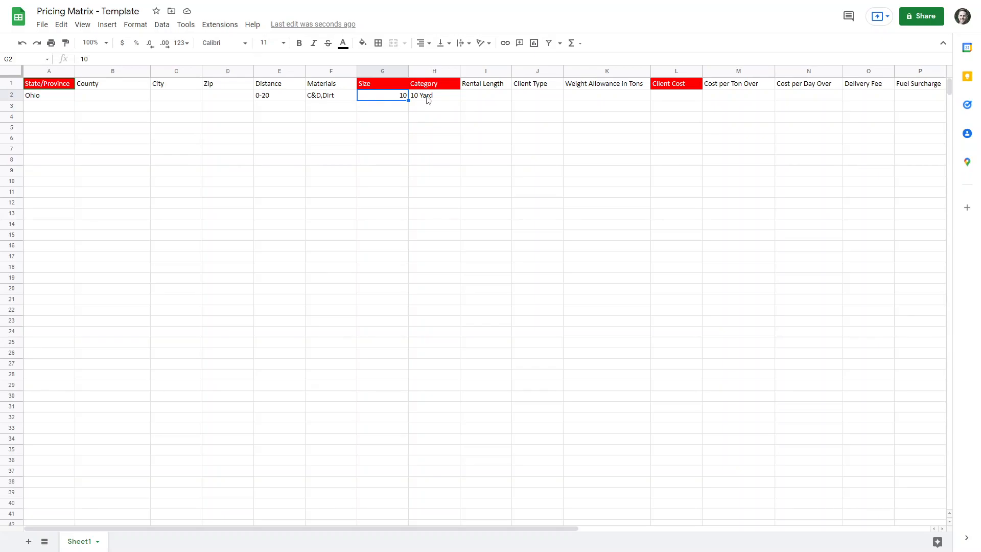
# Step: Set the Rental Length to 7 and the Weight Allowance in Tons to 2 in row 2, leaving Client Type blank
pyautogui.click(486, 101)
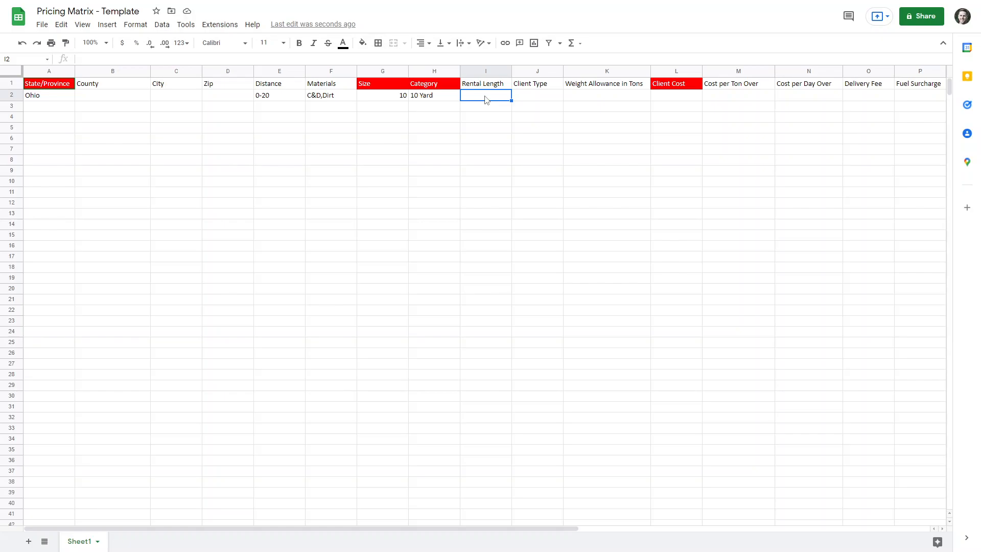
pyautogui.write('7')
pyautogui.press('Return')
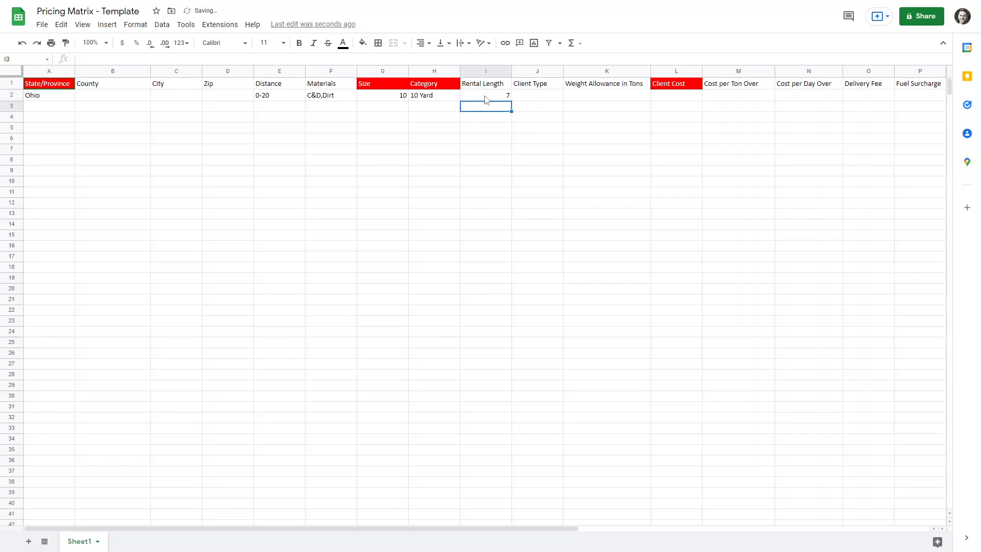
pyautogui.click(537, 97)
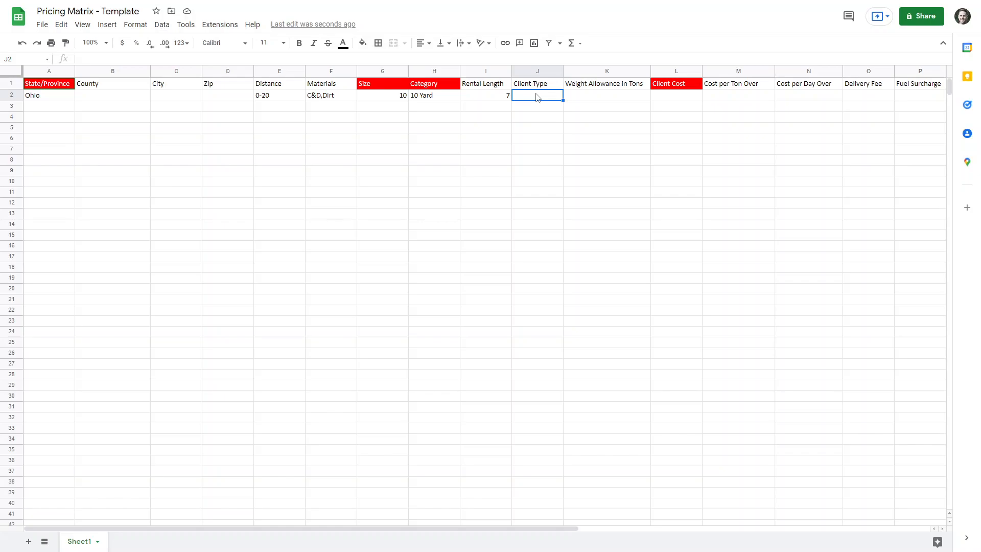
pyautogui.click(578, 98)
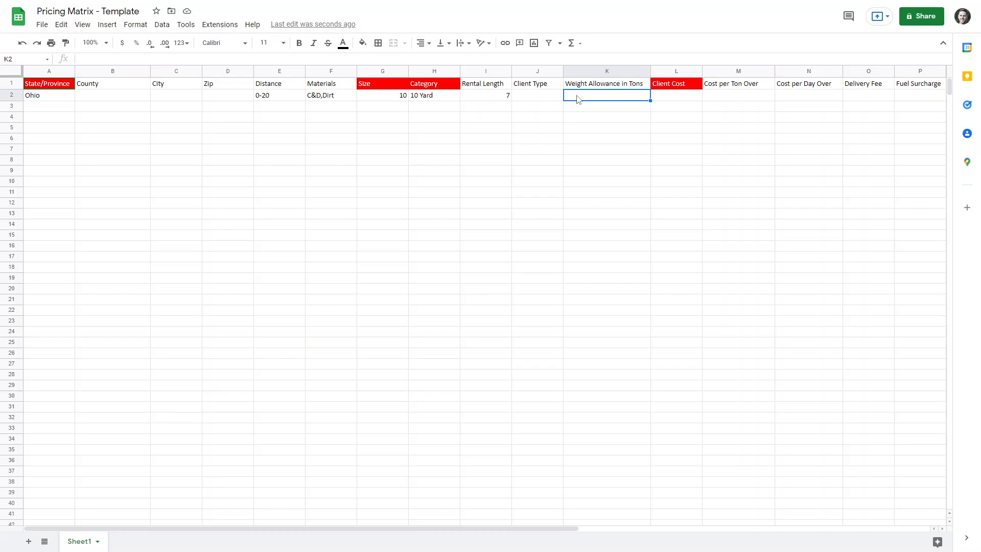
pyautogui.write('2')
pyautogui.click(581, 111)
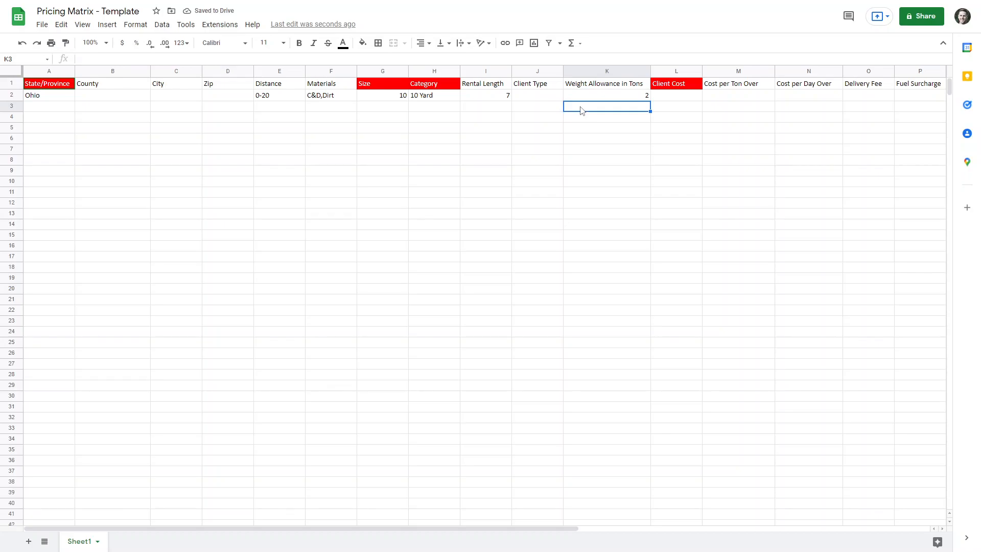
pyautogui.click(624, 98)
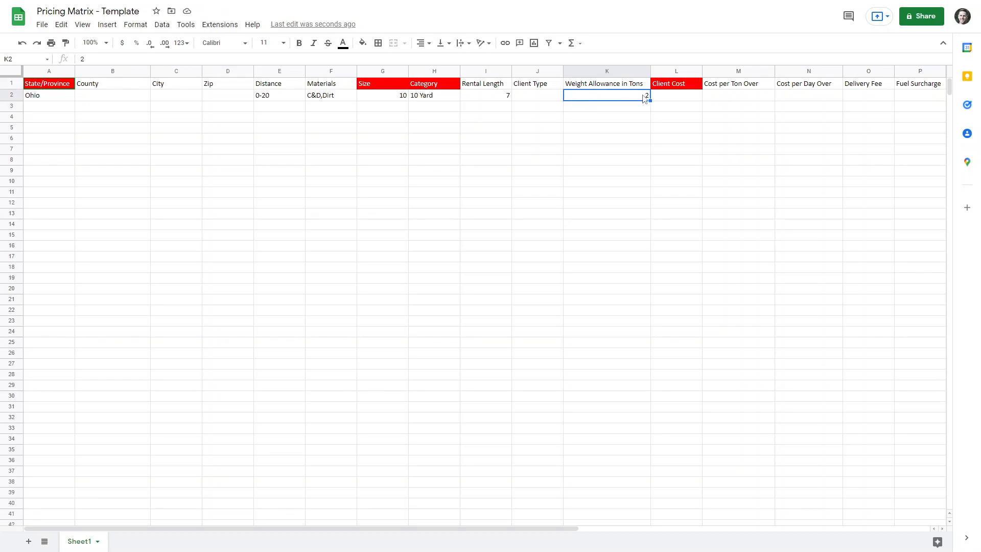
# Step: Enter 300 as the Client Cost in row 2
pyautogui.click(666, 100)
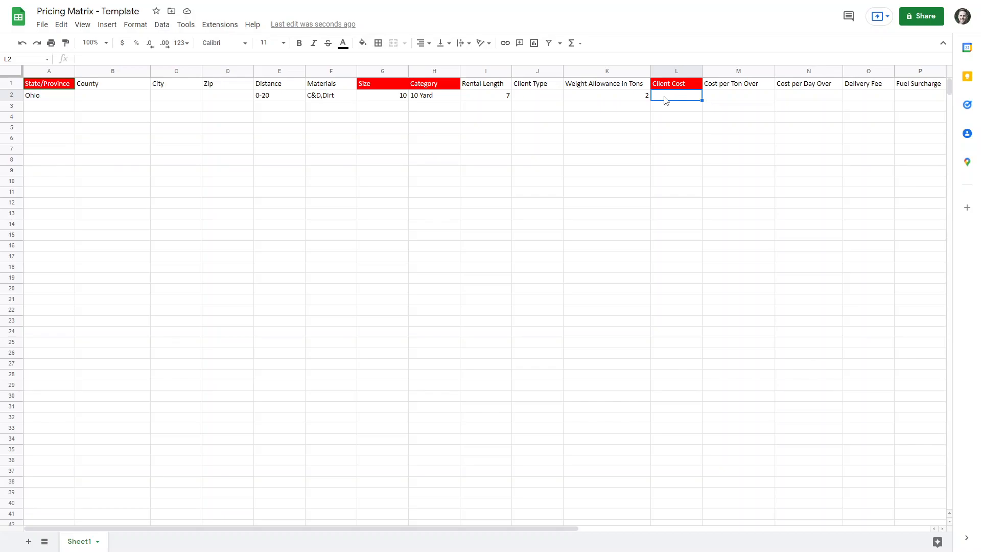
pyautogui.write('300')
pyautogui.press('Return')
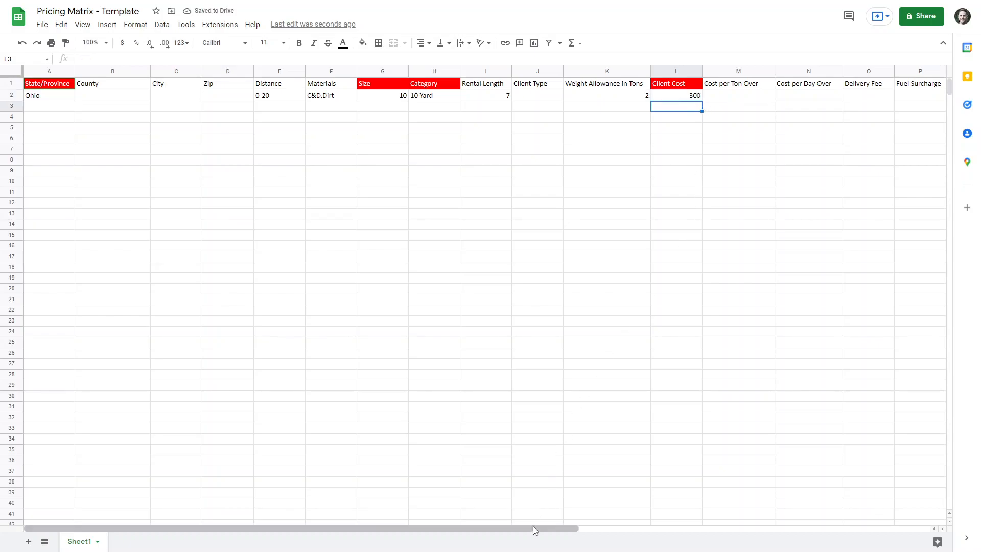
# Step: Enter 50 as the Cost per Ton Over and 25 as the Cost per Day Over in row 2
pyautogui.moveTo(532, 526); pyautogui.dragTo(856, 550)
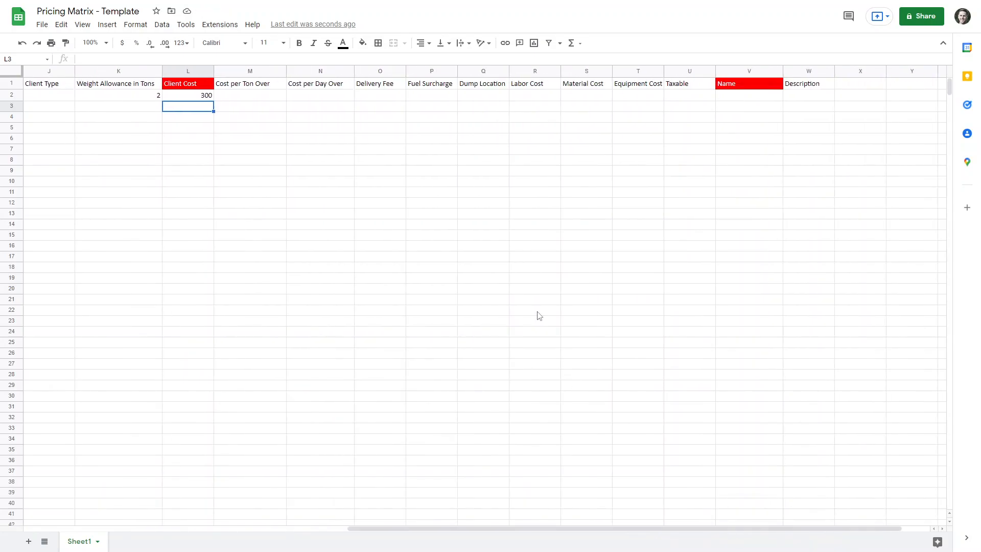
pyautogui.click(252, 99)
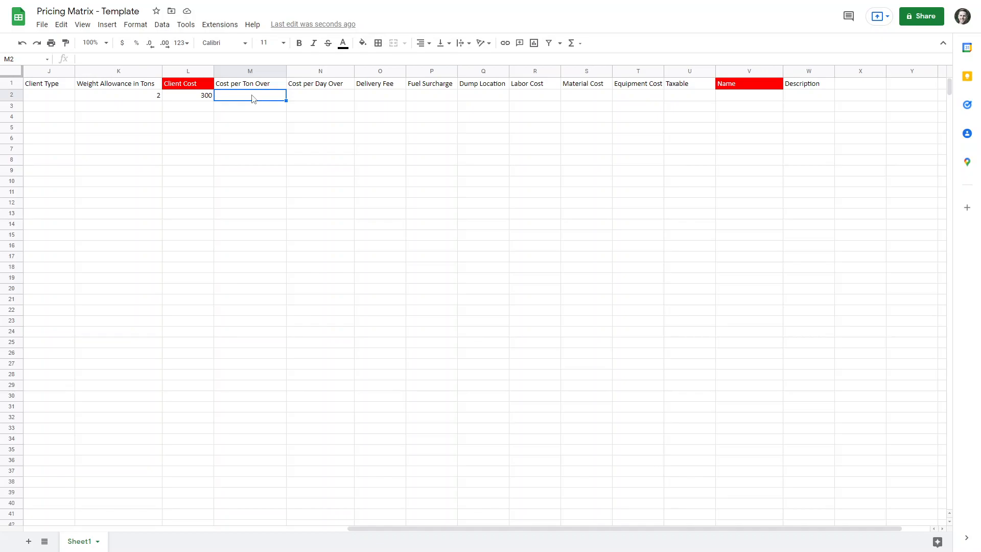
pyautogui.write('50')
pyautogui.press('Return')
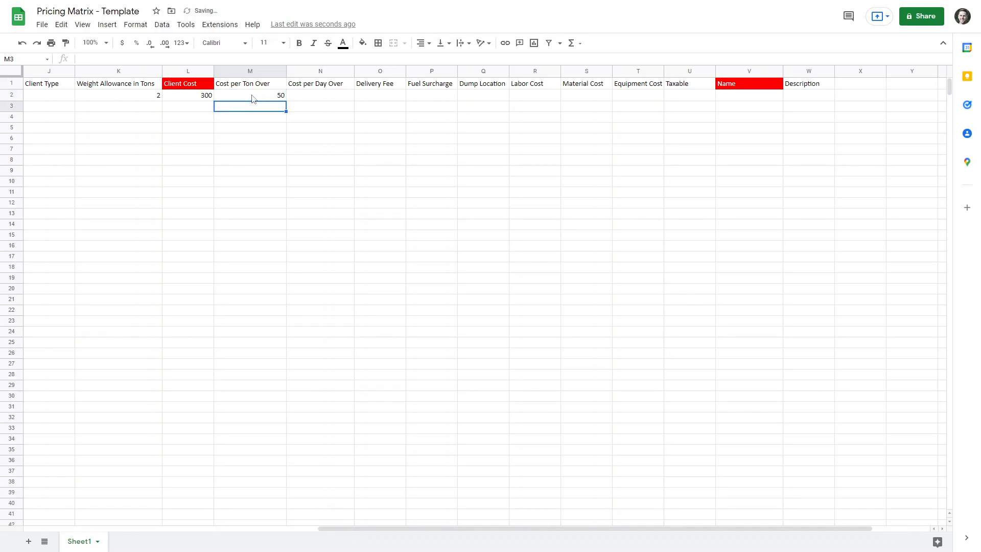
pyautogui.click(317, 96)
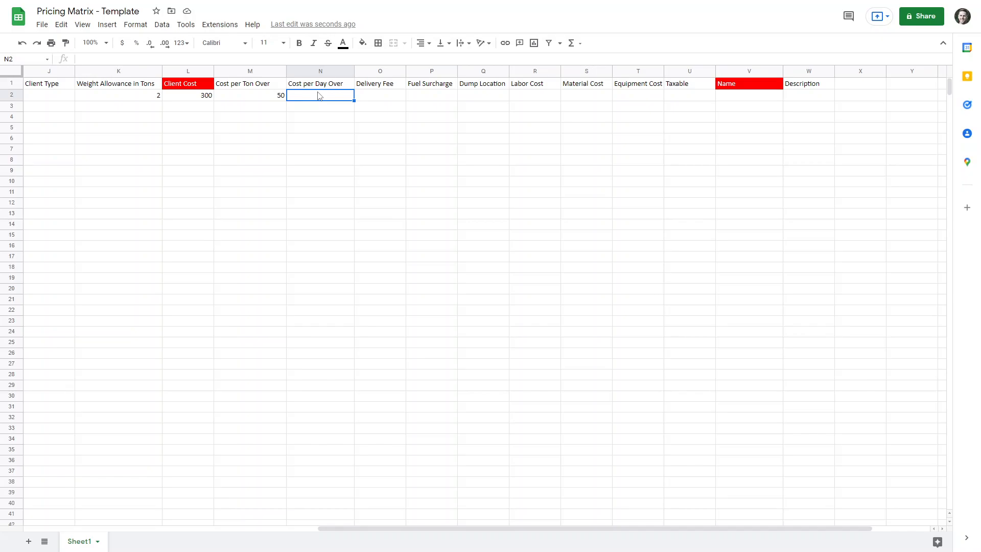
pyautogui.write('25')
pyautogui.press('Return')
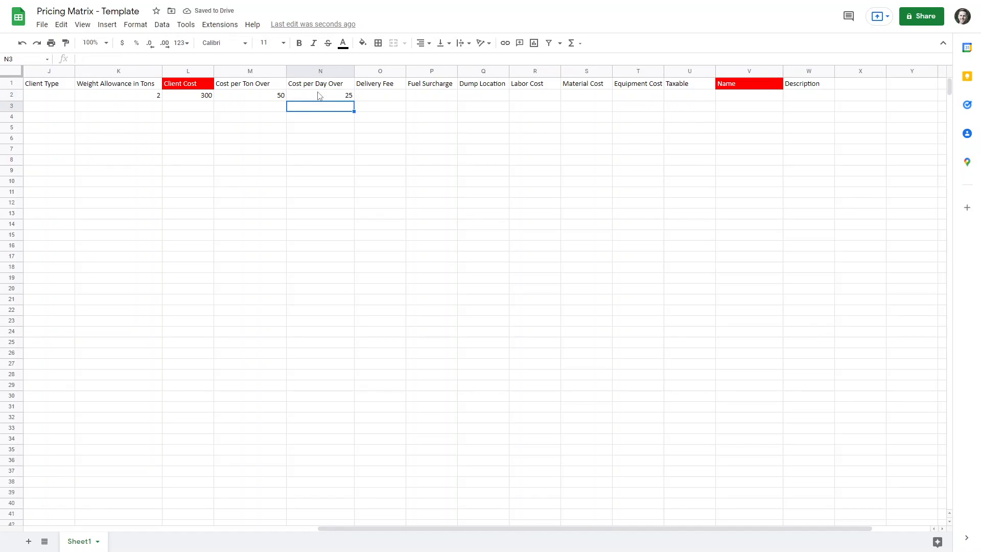
# Step: Enter 50 as the Delivery Fee in row 2
pyautogui.click(383, 97)
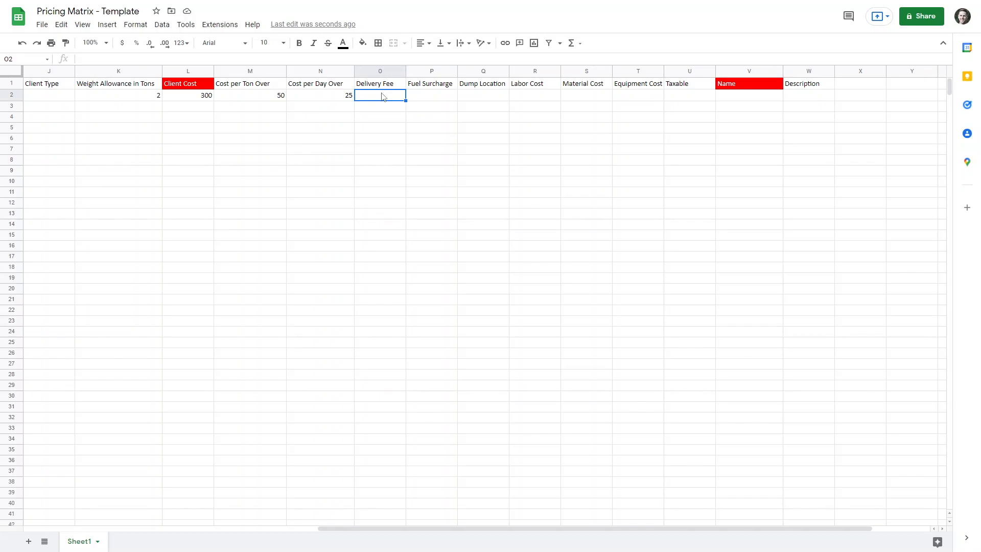
pyautogui.doubleClick(382, 95)
pyautogui.write('50')
pyautogui.press('Return')
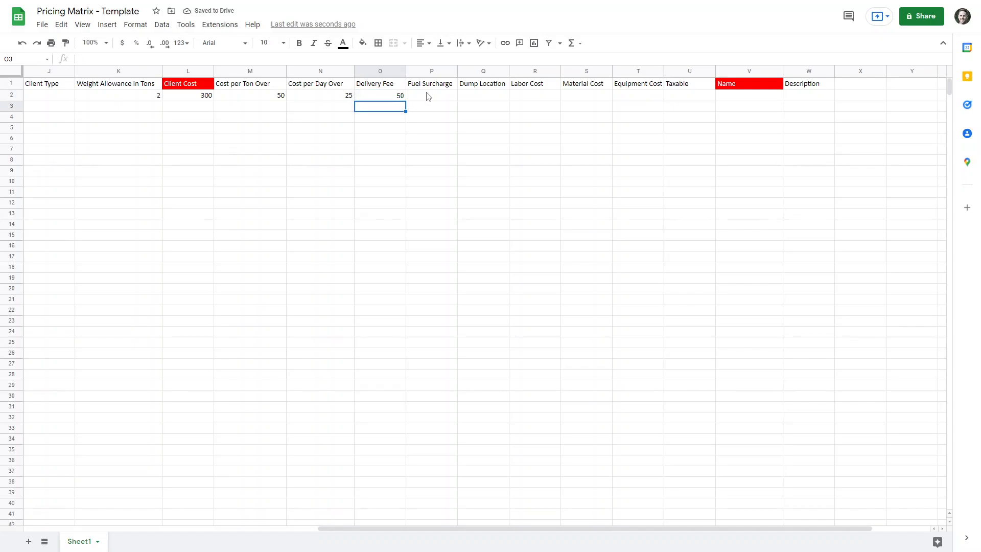
pyautogui.click(393, 99)
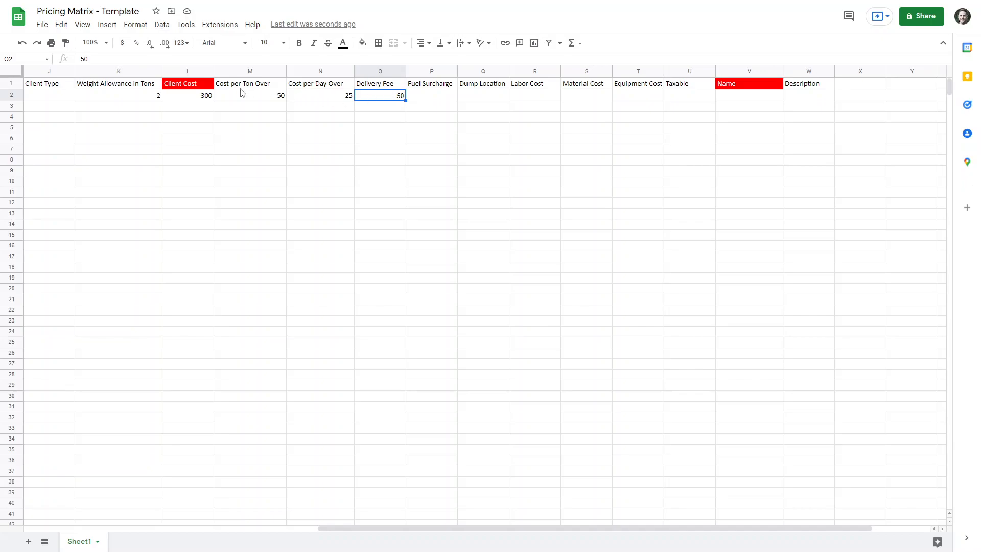
# Step: Set the Client Cost in row 2 to 350 and clear the Delivery Fee
pyautogui.click(210, 95)
pyautogui.doubleClick(210, 94)
pyautogui.write('350')
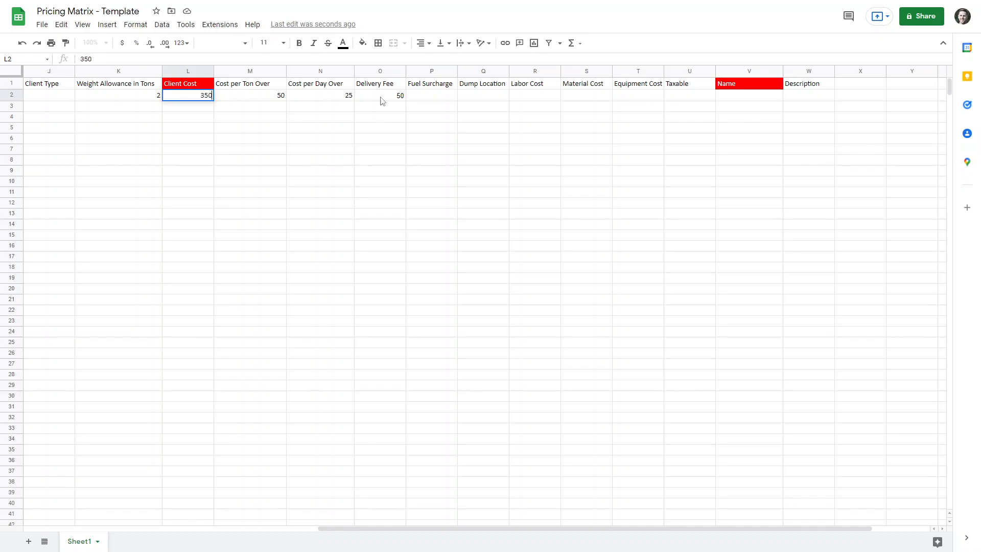
pyautogui.doubleClick(381, 97)
pyautogui.press('BackSpace')
pyautogui.press('BackSpace')
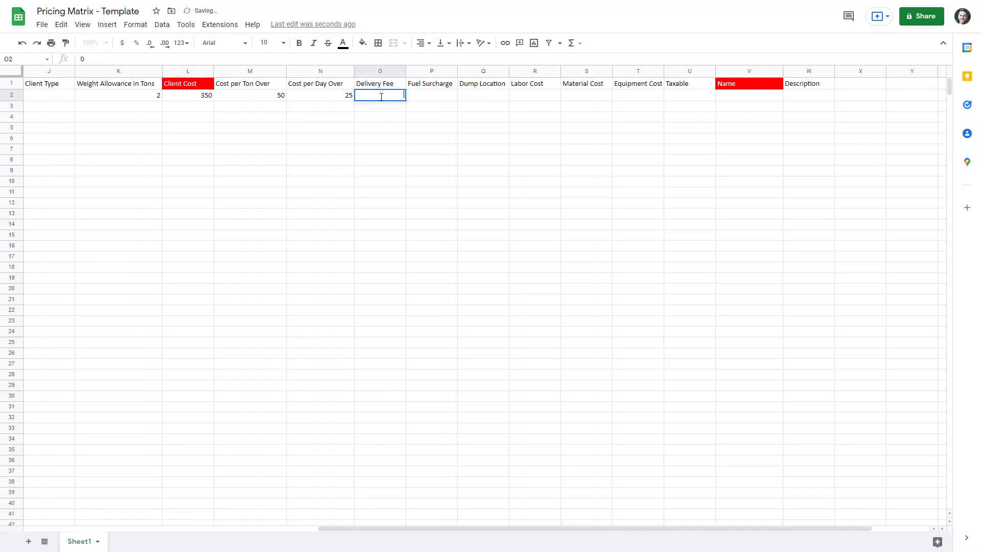
pyautogui.click(386, 109)
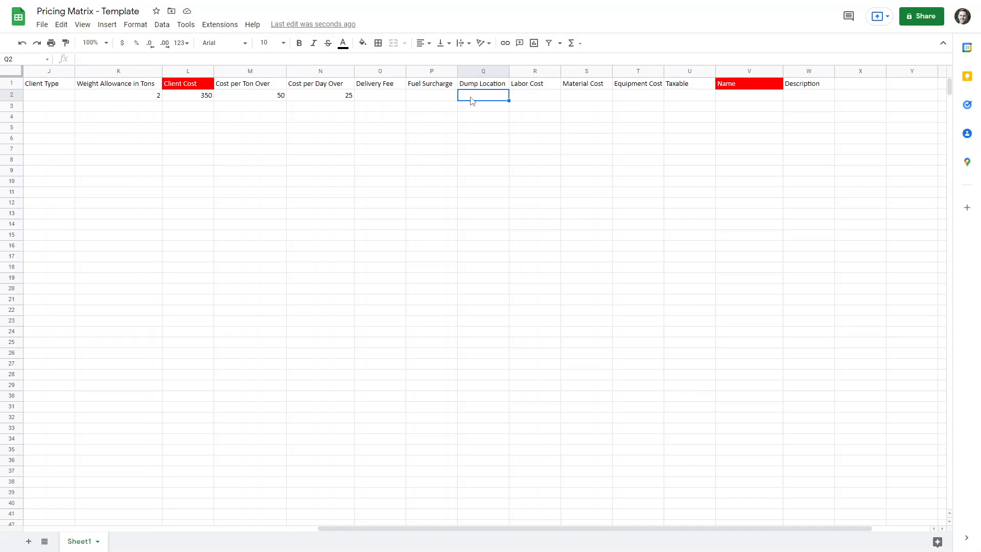
# Step: Set Taxable to No in row 2, leaving the labor, material and equipment costs blank
pyautogui.click(526, 95)
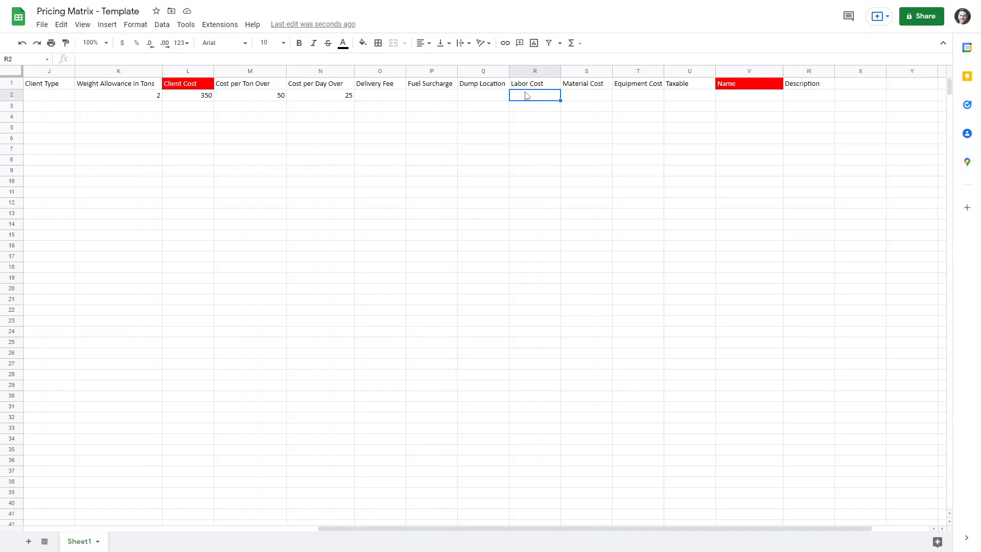
pyautogui.click(629, 97)
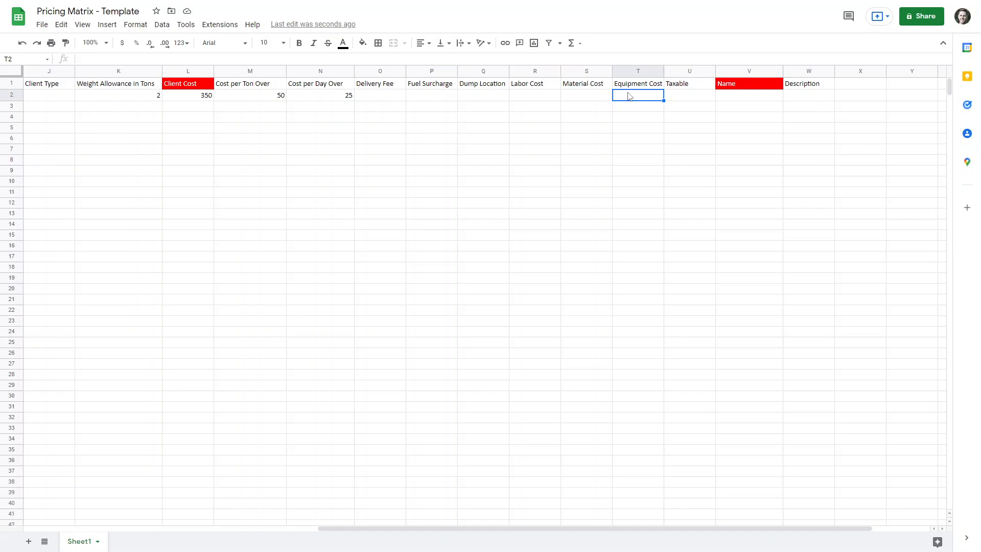
pyautogui.click(678, 97)
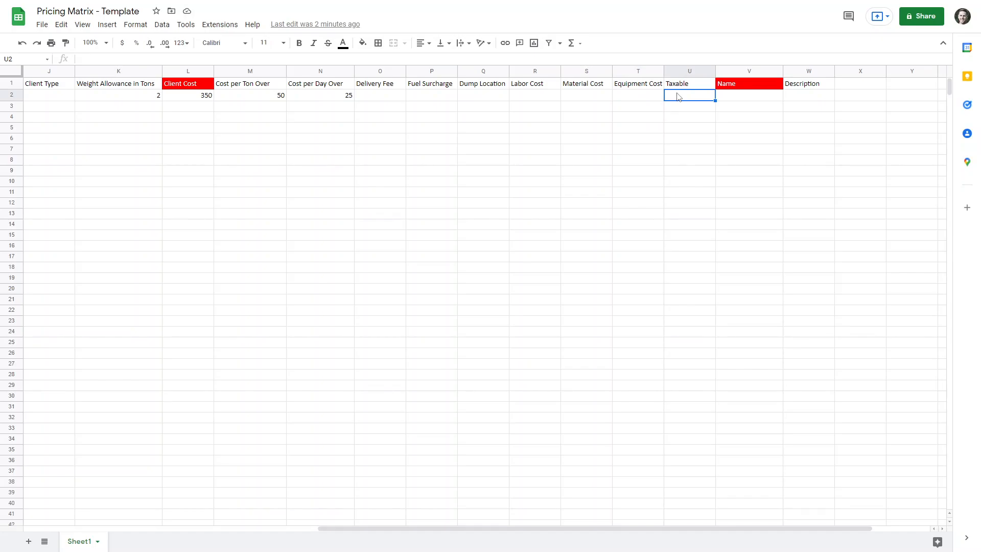
pyautogui.doubleClick(676, 95)
pyautogui.write('Yes')
pyautogui.press('BackSpace')
pyautogui.press('BackSpace')
pyautogui.press('BackSpace')
pyautogui.write('No')
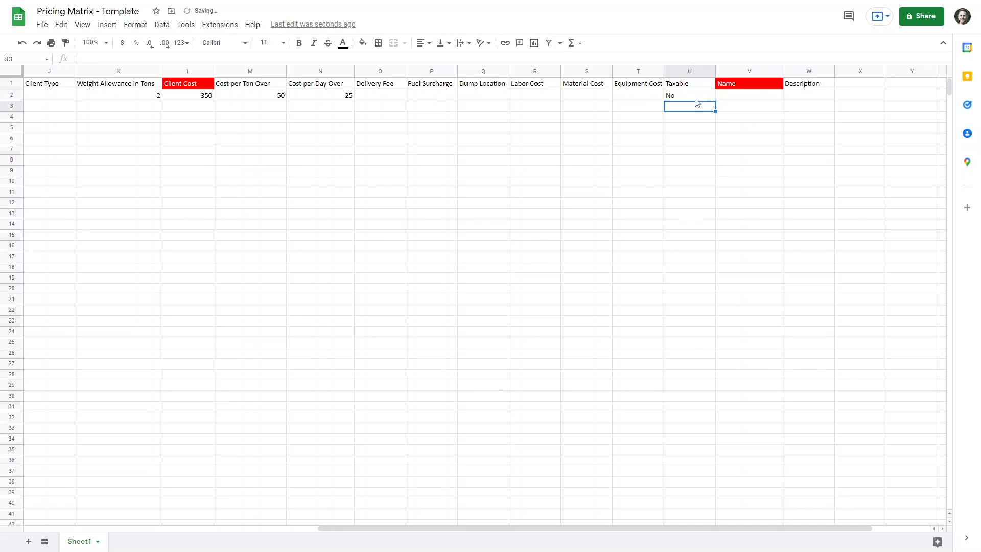
# Step: Enter 10 Yard Dumpster as the Name in row 2
pyautogui.click(740, 96)
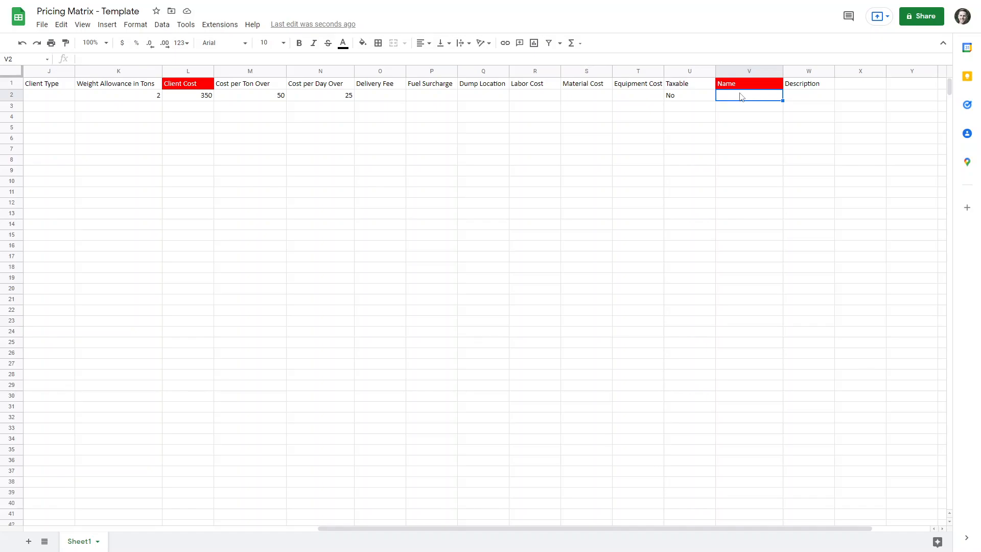
pyautogui.doubleClick(740, 97)
pyautogui.write('10 Yead Dumpster')
pyautogui.press('BackSpace')
pyautogui.press('Right')
pyautogui.write('r')
# Step: Enter 7 Day Rental as the Description in row 2
pyautogui.click(797, 97)
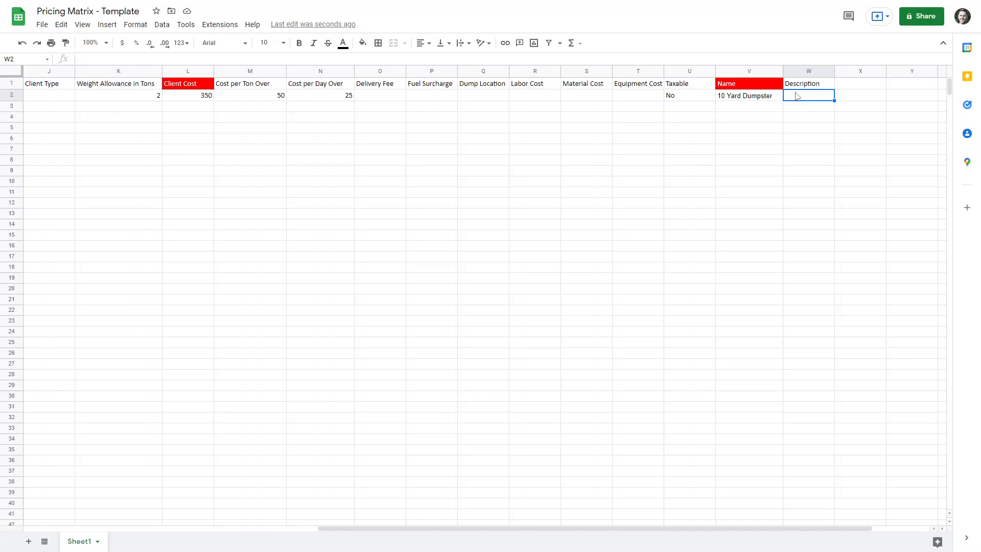
pyautogui.doubleClick(795, 94)
pyautogui.write('7 Day Rental')
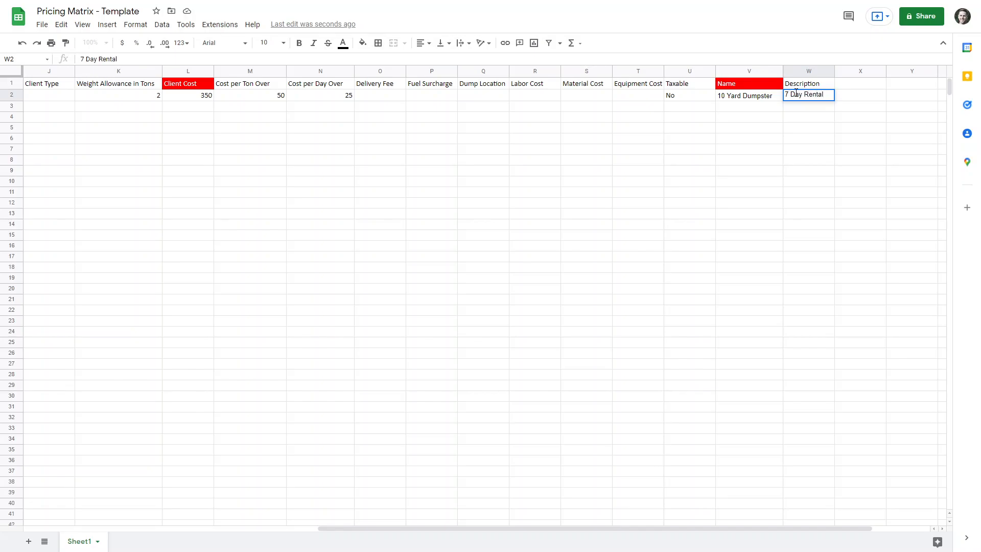
pyautogui.press('Return')
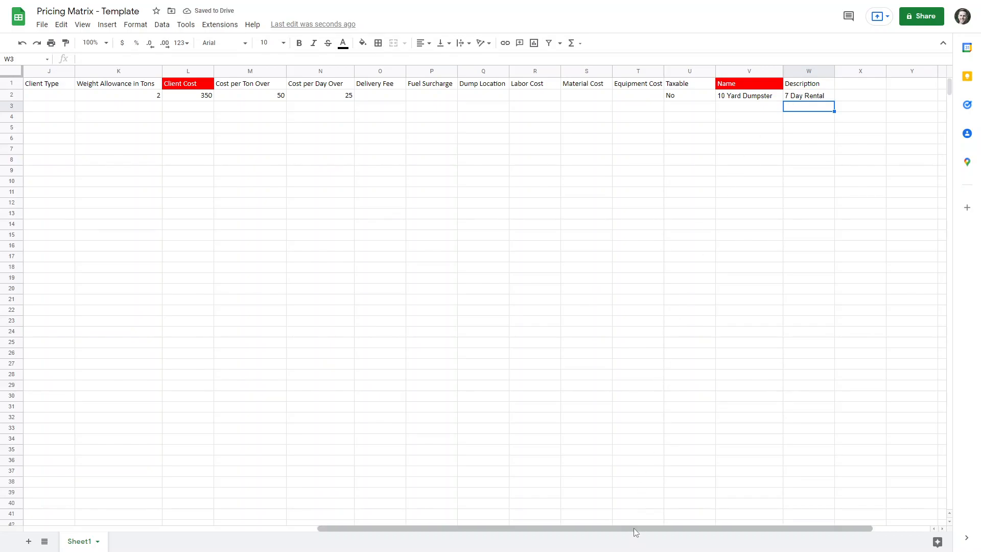
# Step: Copy the whole of row 2 into row 3
pyautogui.moveTo(635, 531); pyautogui.dragTo(336, 508)
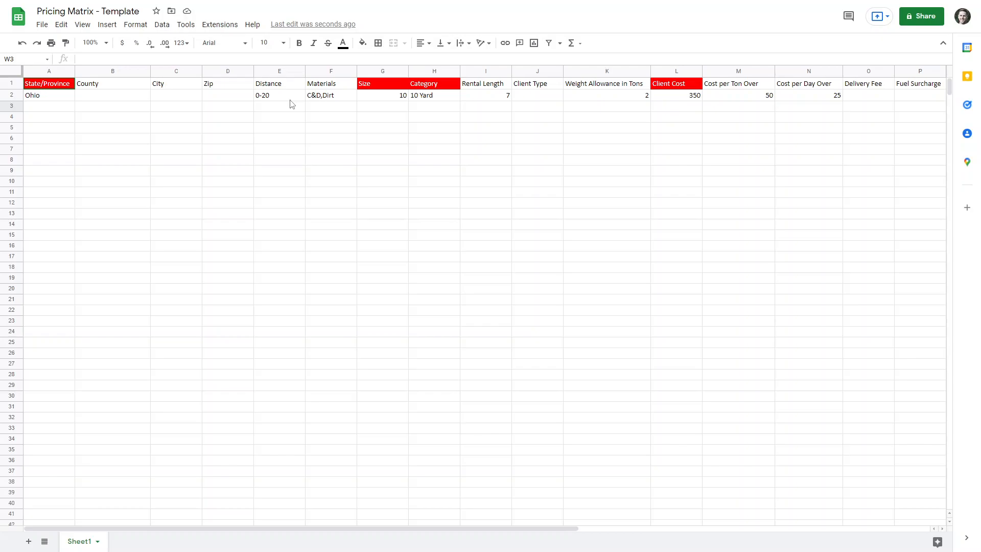
pyautogui.click(14, 94)
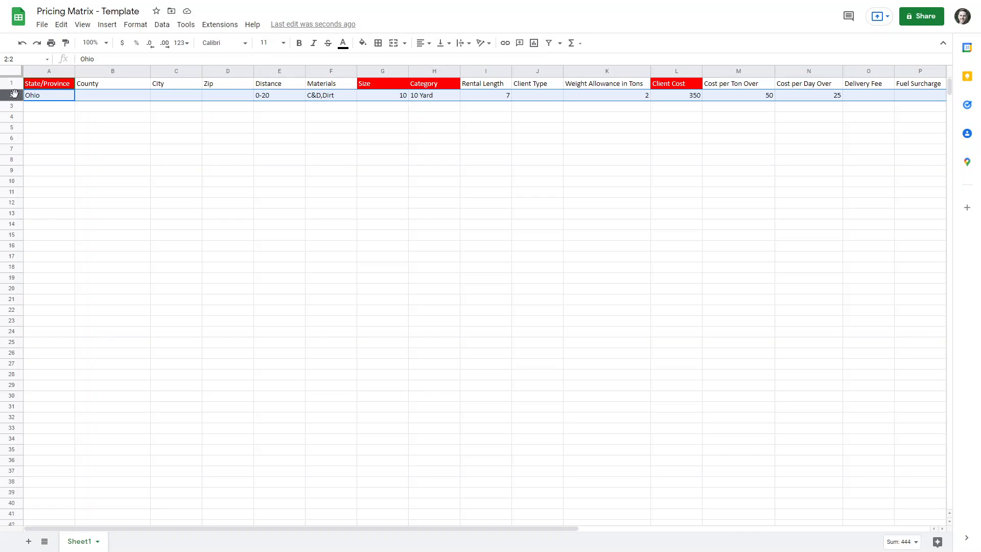
pyautogui.hotkey('ctrl', 'c')
pyautogui.click(12, 106)
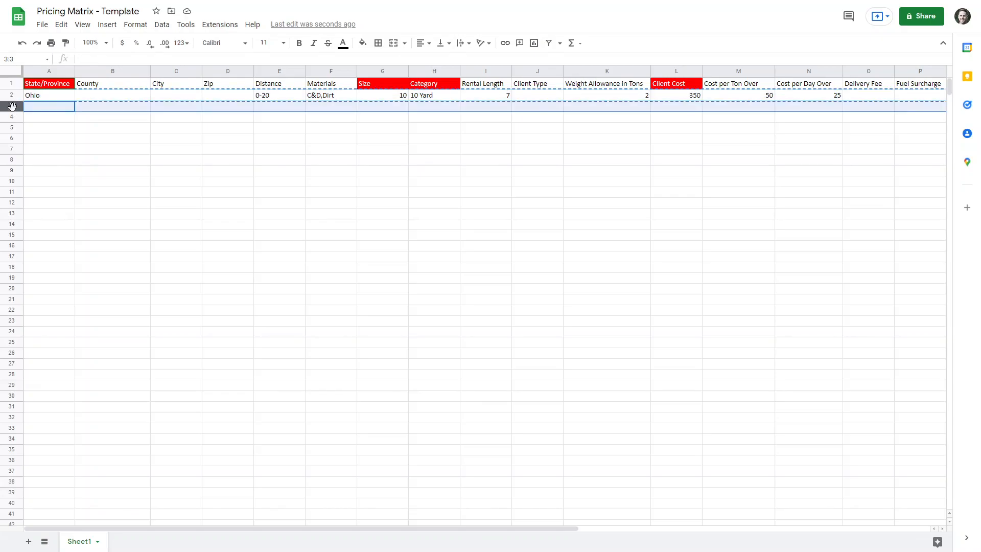
pyautogui.hotkey('ctrl', 'v')
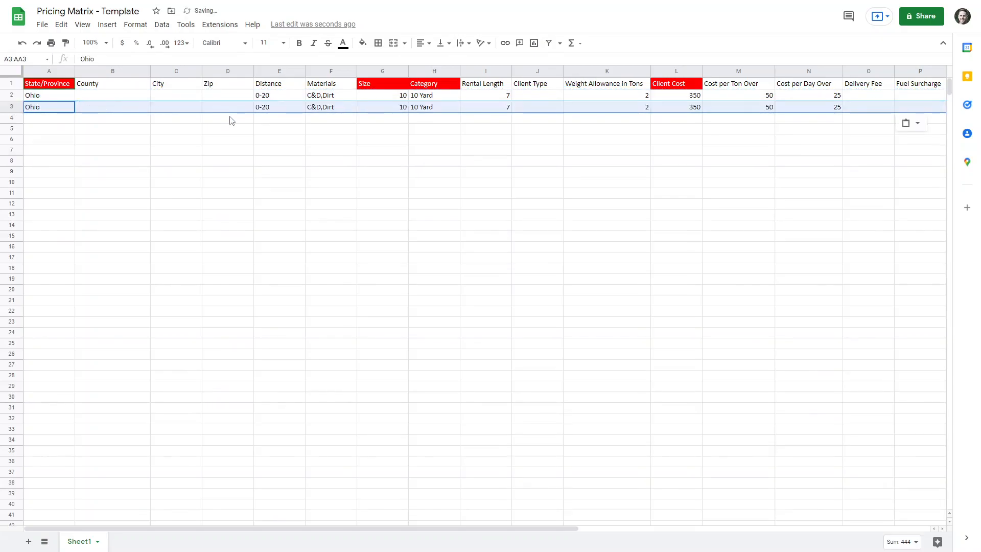
# Step: Change the Distance in row 3 to 21-30
pyautogui.click(273, 109)
pyautogui.rightClick(274, 108)
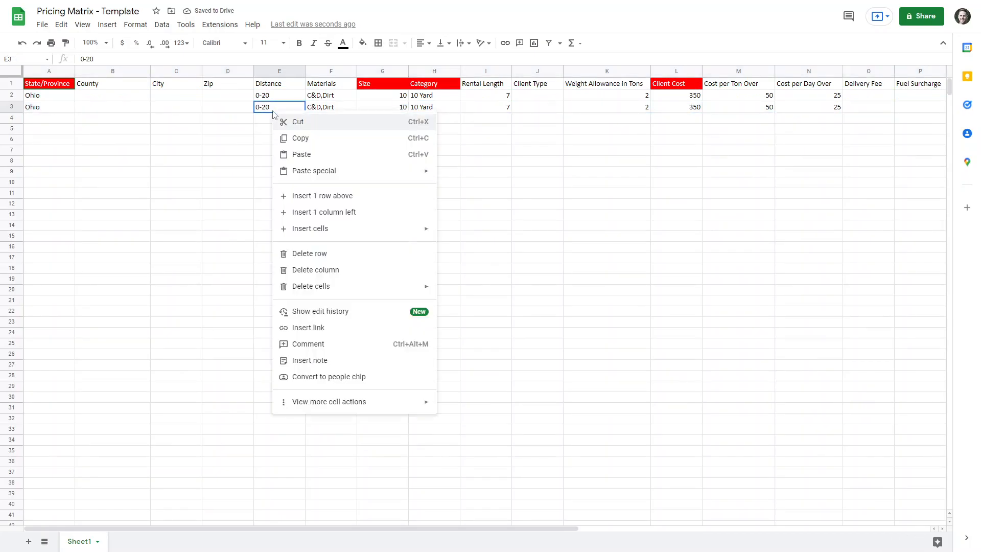
pyautogui.doubleClick(273, 107)
pyautogui.press('BackSpace')
pyautogui.press('BackSpace')
pyautogui.press('BackSpace')
pyautogui.press('BackSpace')
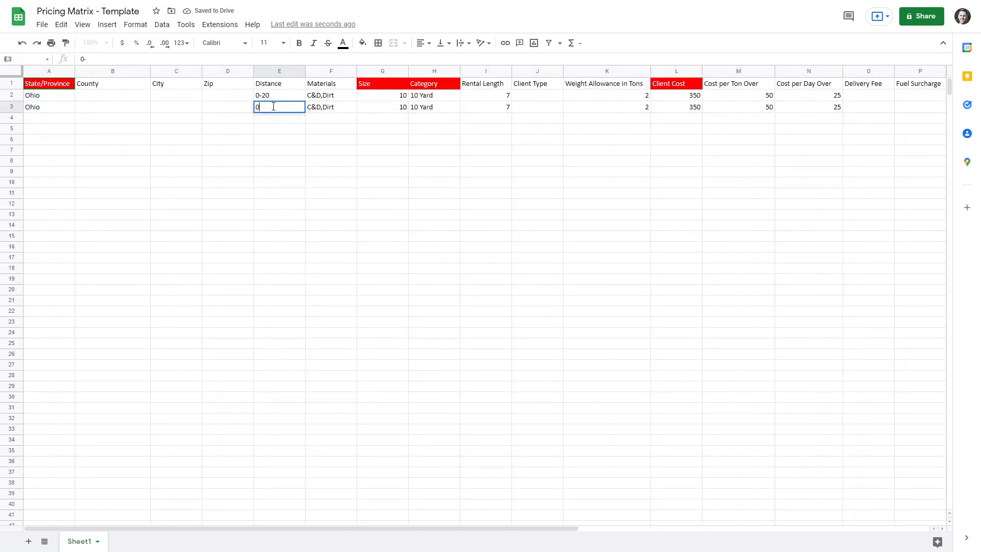
pyautogui.write('21-30')
pyautogui.click(280, 125)
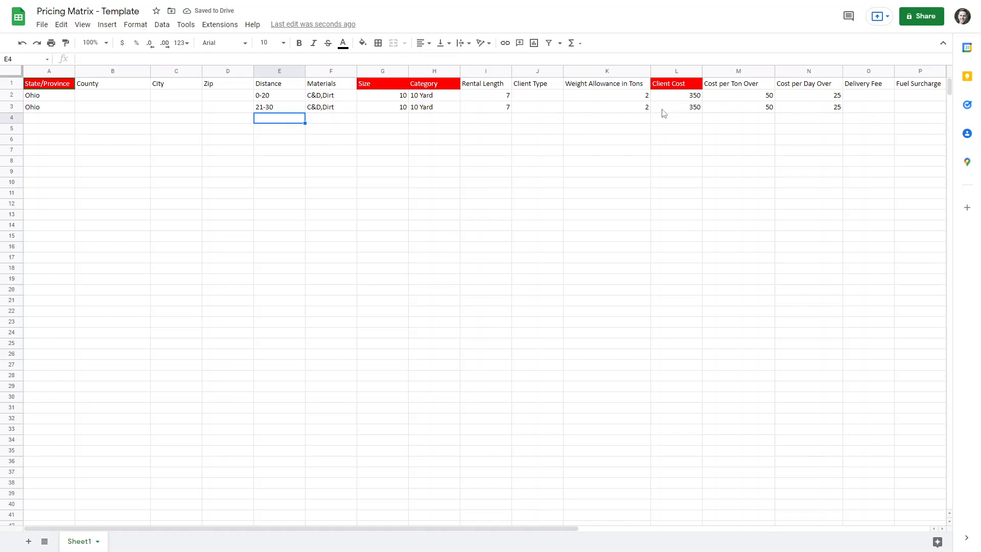
# Step: Set the Client Cost in row 3 to 450
pyautogui.click(696, 107)
pyautogui.doubleClick(696, 107)
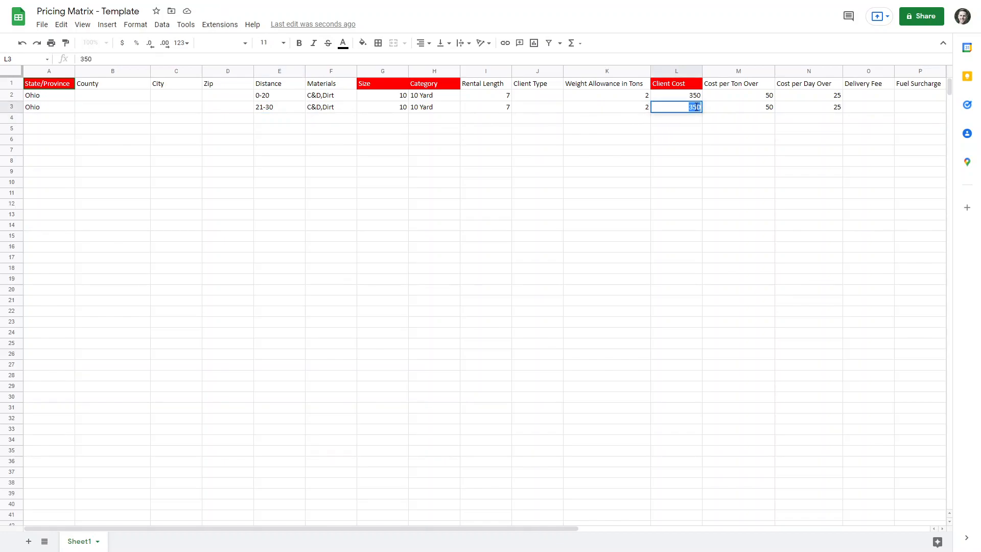
pyautogui.write('45')
pyautogui.press('Return')
pyautogui.click(683, 133)
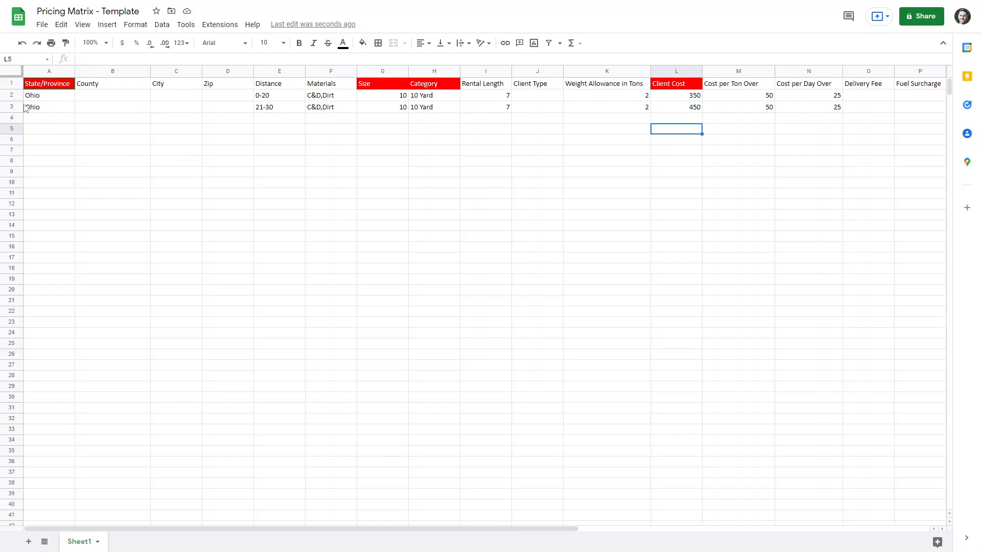
# Step: Copy rows 2 and 3 into rows 5 and 6, leaving row 4 empty
pyautogui.moveTo(12, 95); pyautogui.dragTo(16, 106)
pyautogui.hotkey('ctrl', 'c')
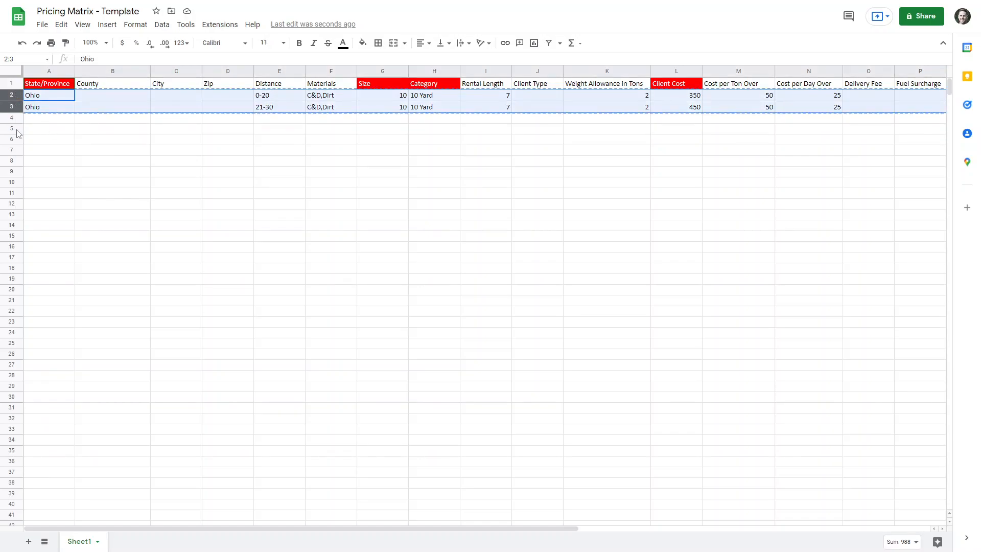
pyautogui.click(16, 132)
pyautogui.hotkey('ctrl', 'v')
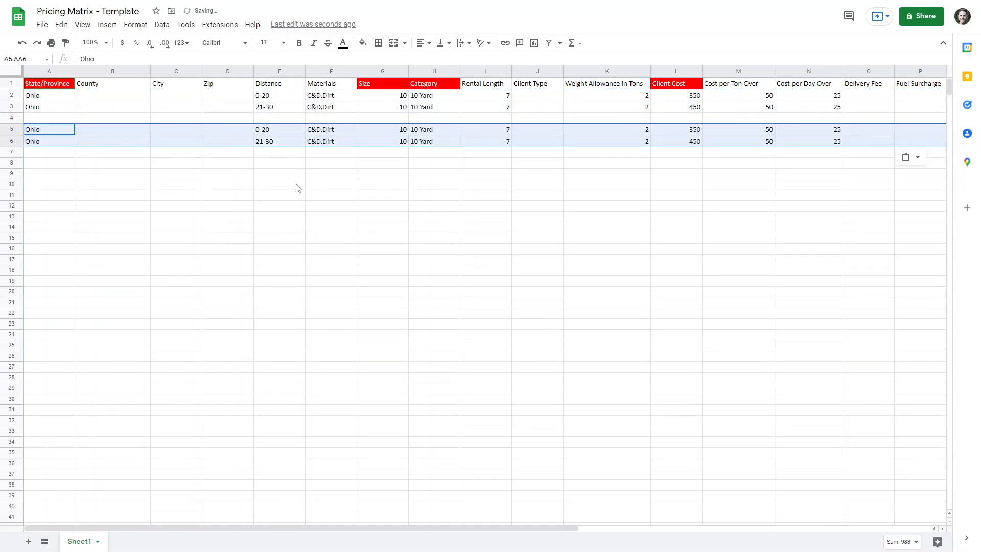
# Step: Set the Size to 20 in both rows 5 and 6
pyautogui.click(402, 133)
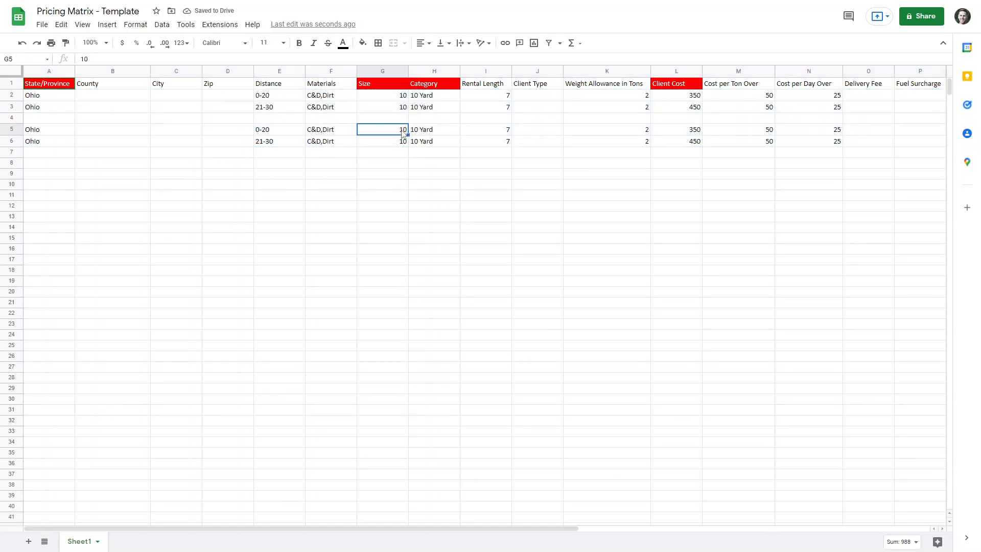
pyautogui.doubleClick(403, 132)
pyautogui.doubleClick(403, 129)
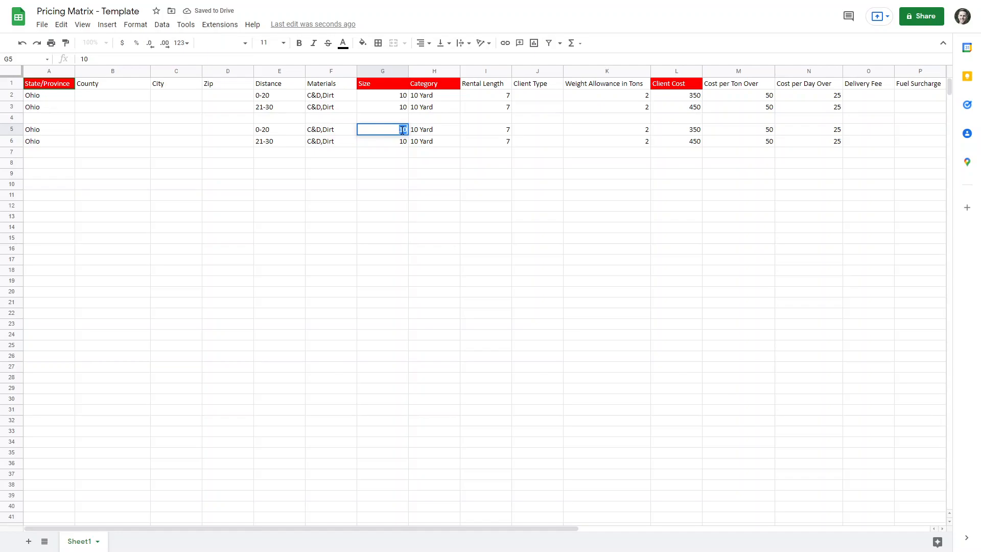
pyautogui.write('20')
pyautogui.press('Return')
pyautogui.click(401, 132)
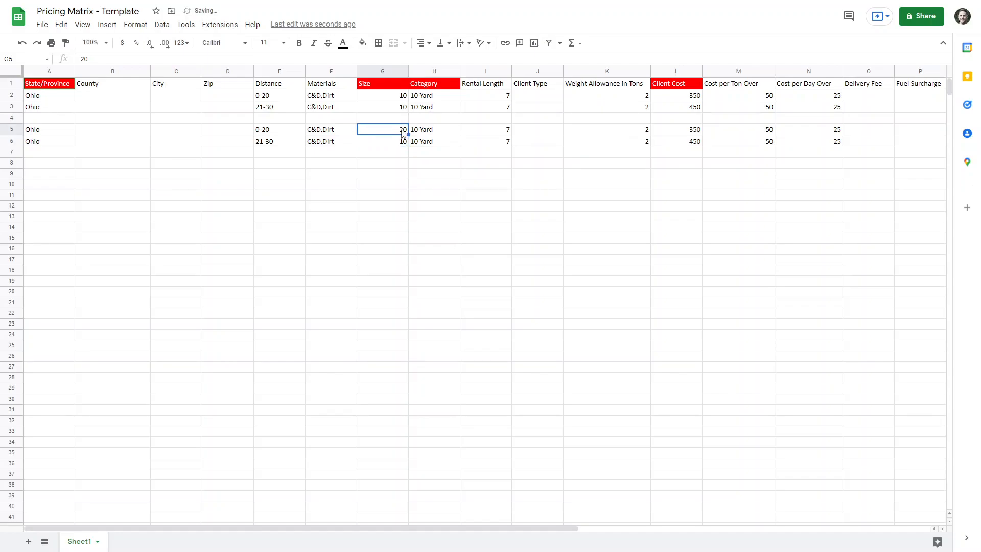
pyautogui.click(398, 142)
pyautogui.hotkey('ctrl', 'v')
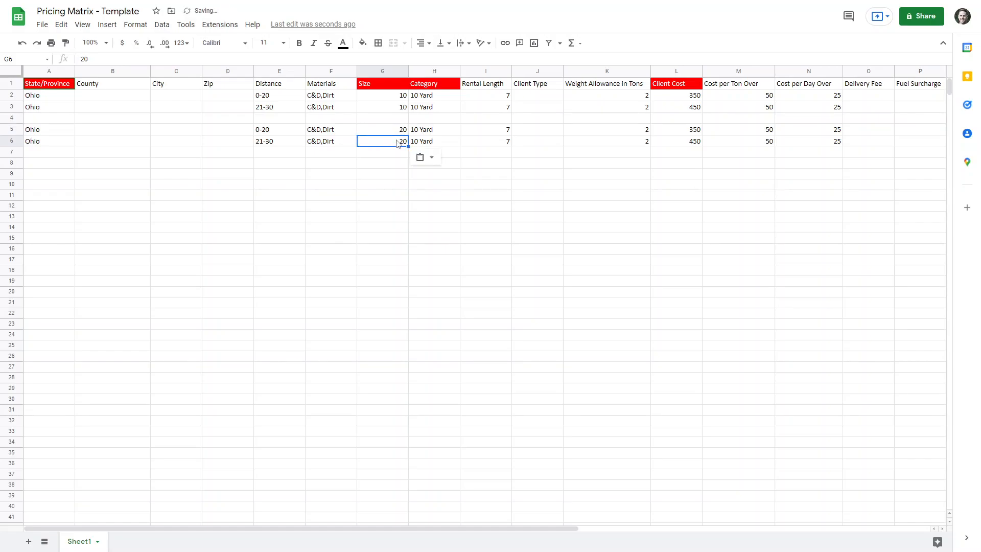
# Step: Change the Category in row 5 to 20 Yard and copy it to row 6
pyautogui.doubleClick(422, 131)
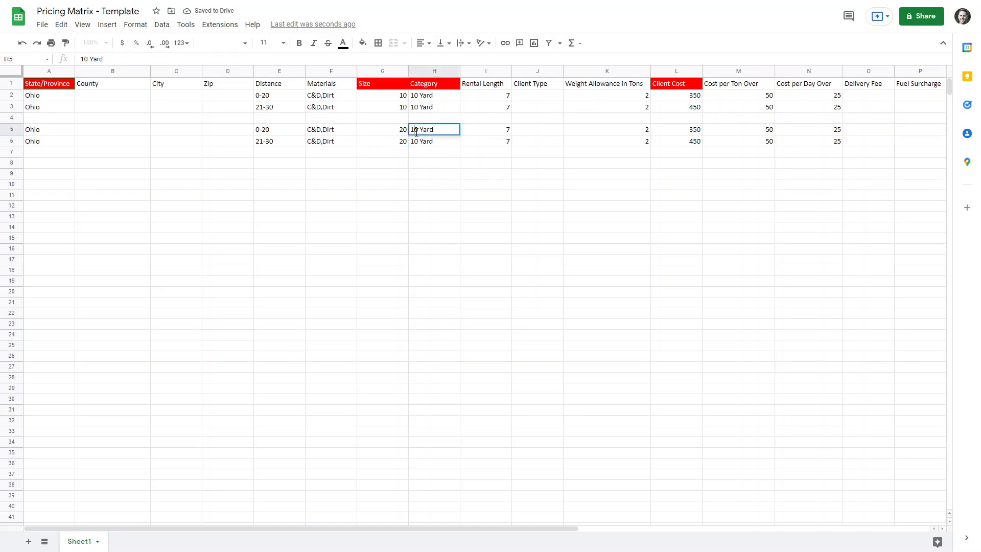
pyautogui.press('Return')
pyautogui.click(417, 133)
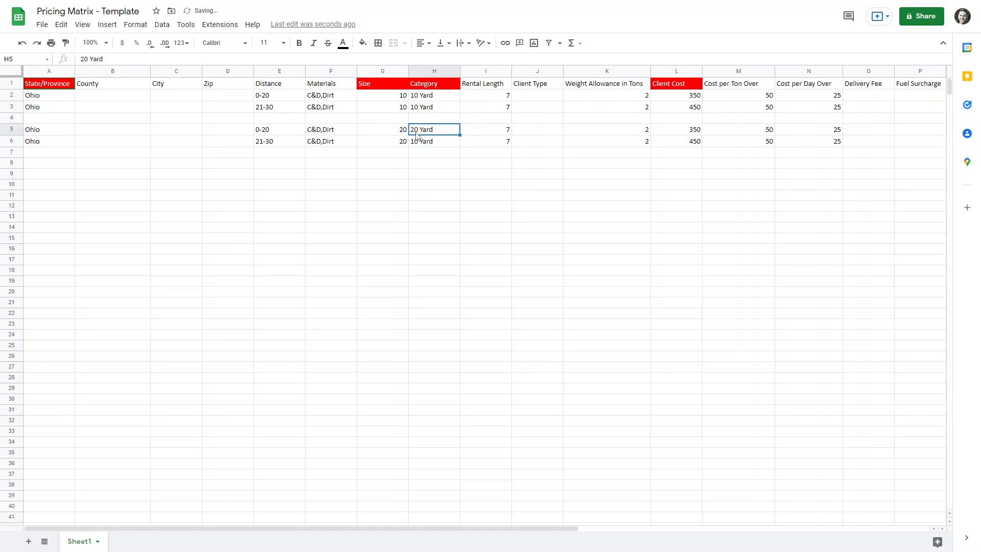
pyautogui.hotkey('ctrl', 'c')
pyautogui.click(429, 143)
pyautogui.hotkey('ctrl', 'v')
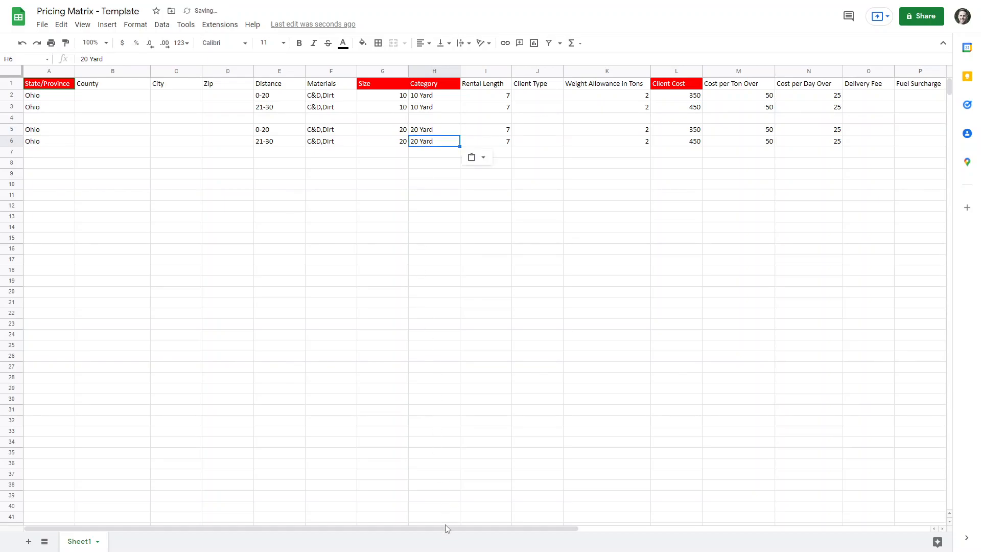
# Step: Change the Name in row 5 to 20 Yard Dumpster and copy it to row 6
pyautogui.moveTo(443, 529); pyautogui.dragTo(744, 517)
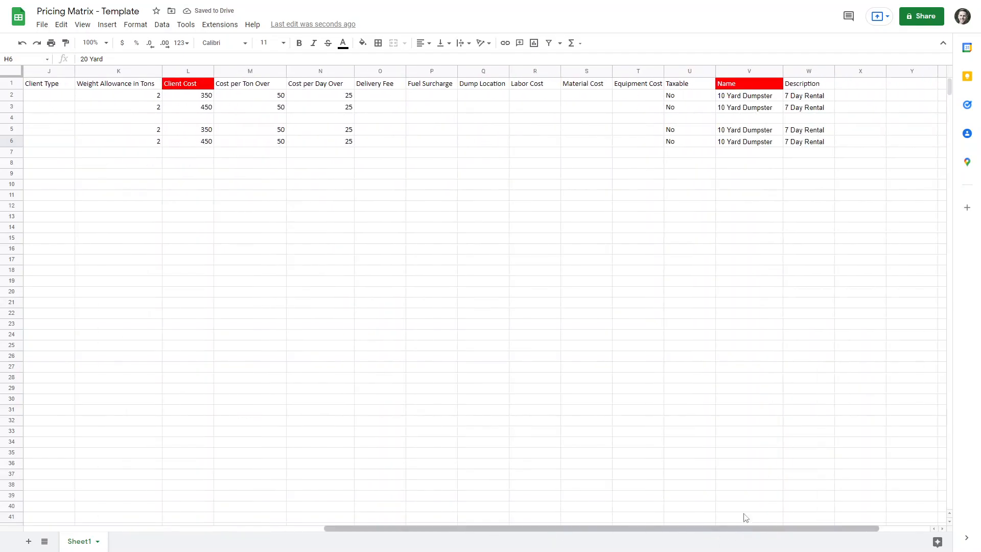
pyautogui.click(723, 133)
pyautogui.doubleClick(722, 134)
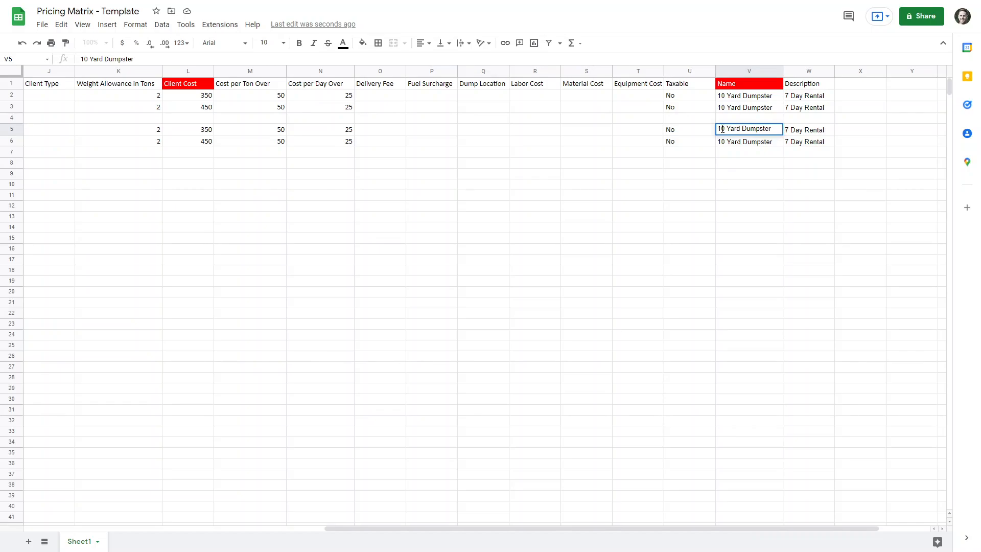
pyautogui.press('BackSpace')
pyautogui.write('2')
pyautogui.press('Return')
pyautogui.click(723, 132)
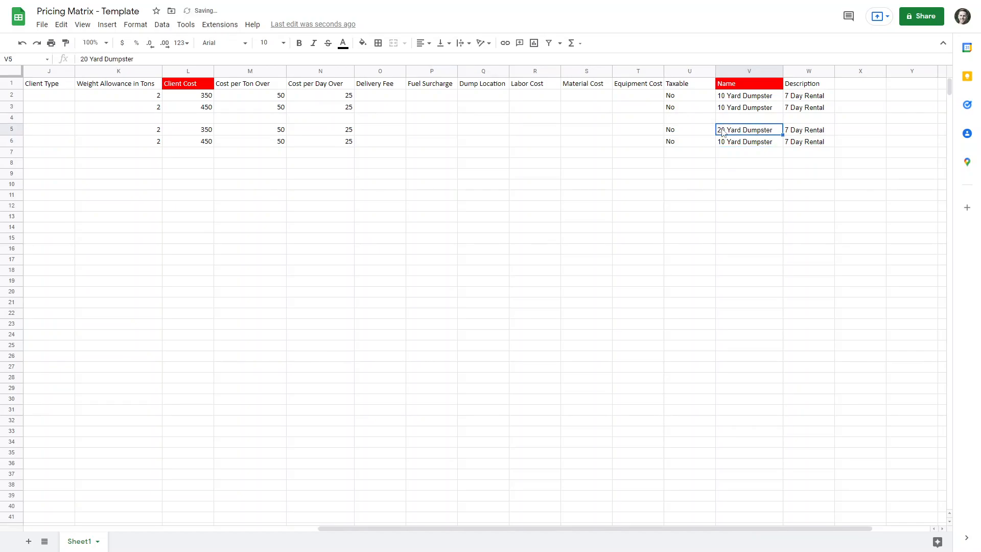
pyautogui.hotkey('ctrl', 'c')
pyautogui.click(729, 144)
pyautogui.hotkey('ctrl', 'v')
pyautogui.click(703, 251)
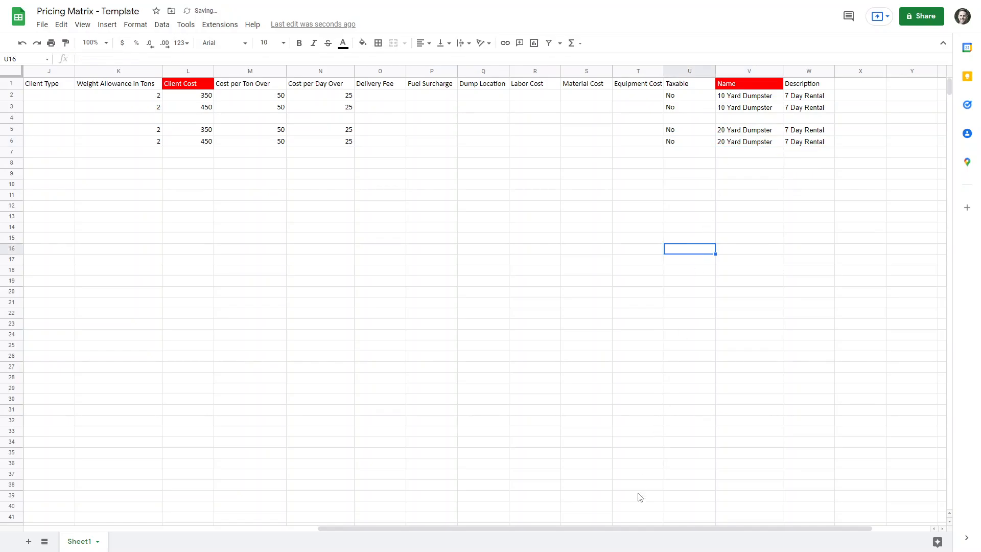
# Step: Look up the Comma Separated Values (.csv) format among the spreadsheet's download options without downloading the file
pyautogui.moveTo(632, 527); pyautogui.dragTo(337, 514)
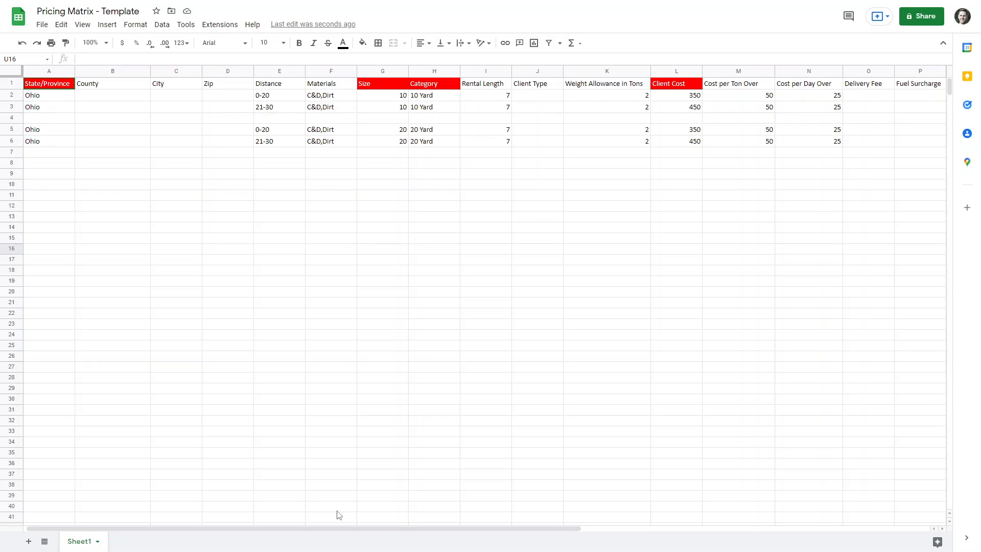
pyautogui.click(45, 26)
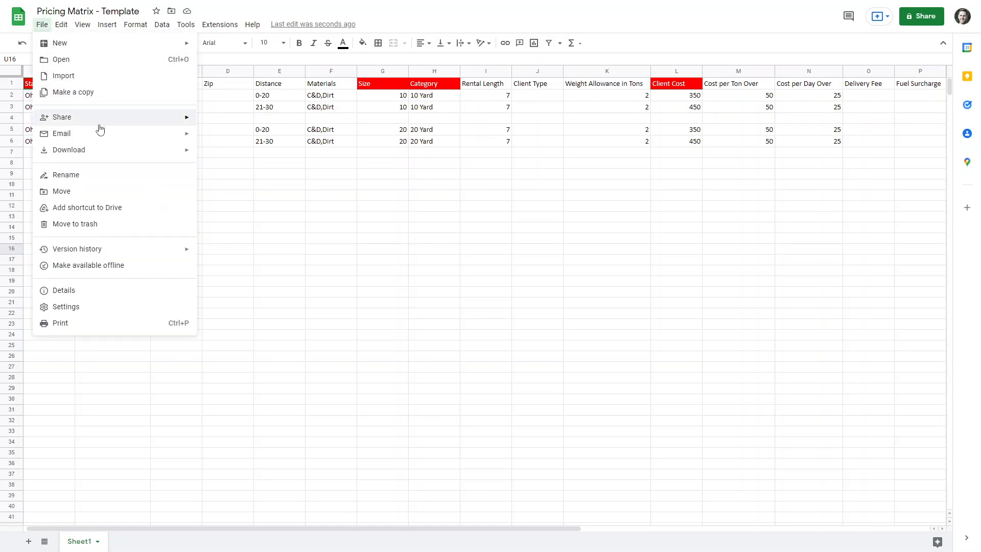
pyautogui.moveTo(143, 153)
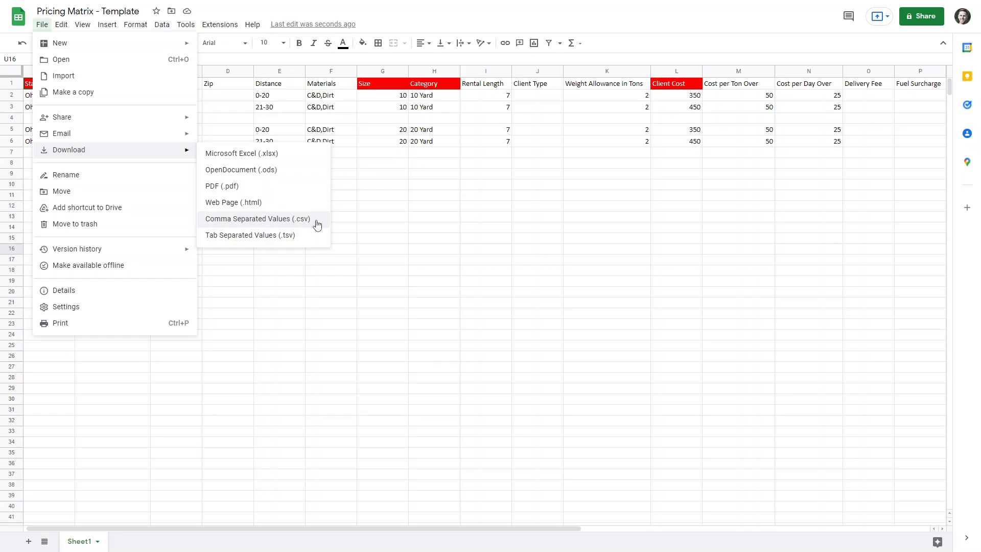
pyautogui.click(354, 302)
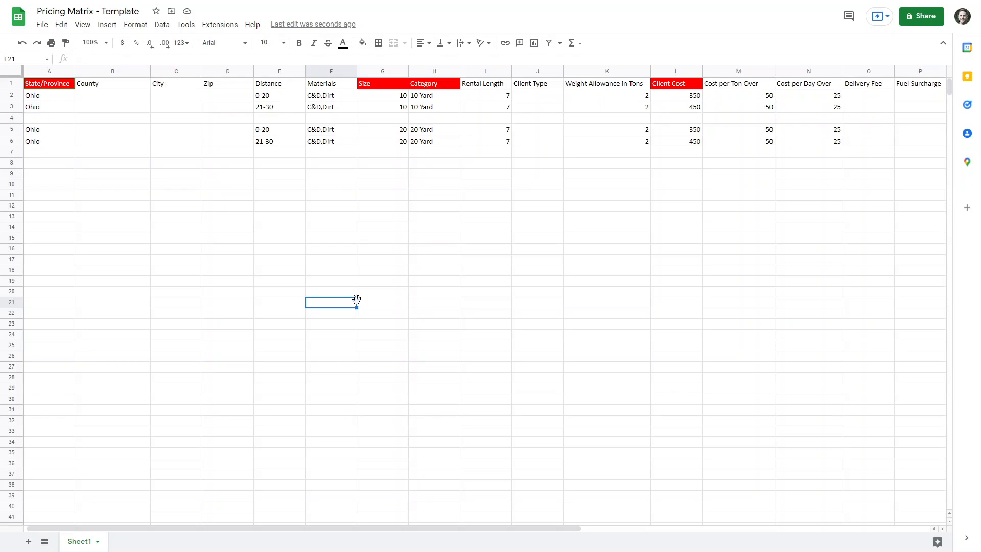
pyautogui.click(369, 289)
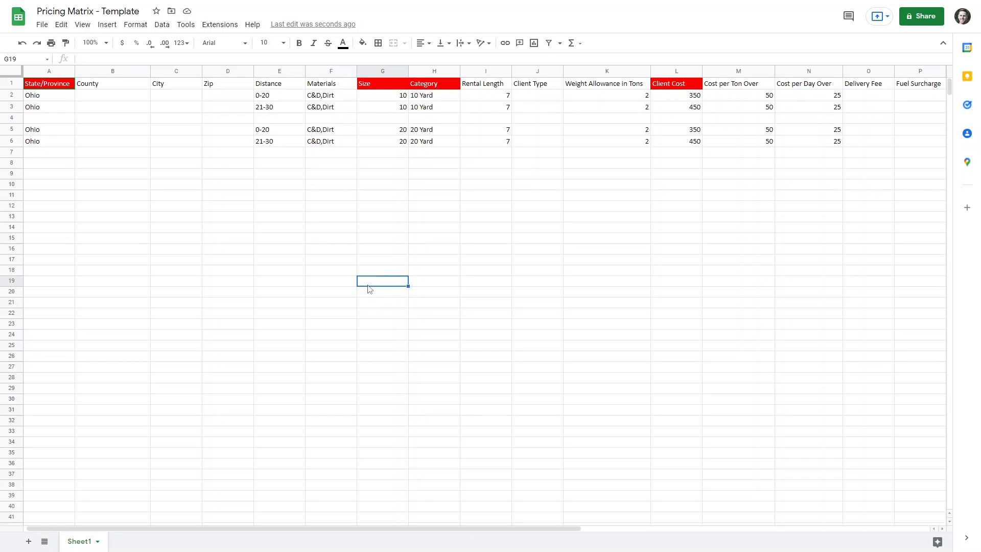